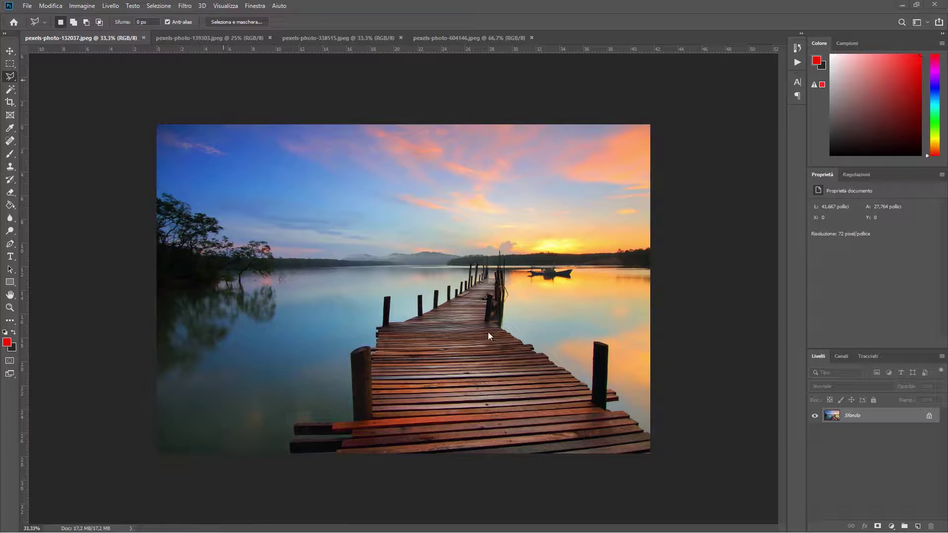
Step: Cycle through the street, Eiffel Tower and portrait photo tabs, ending on the pier photo
left_click(199, 37)
left_click(313, 38)
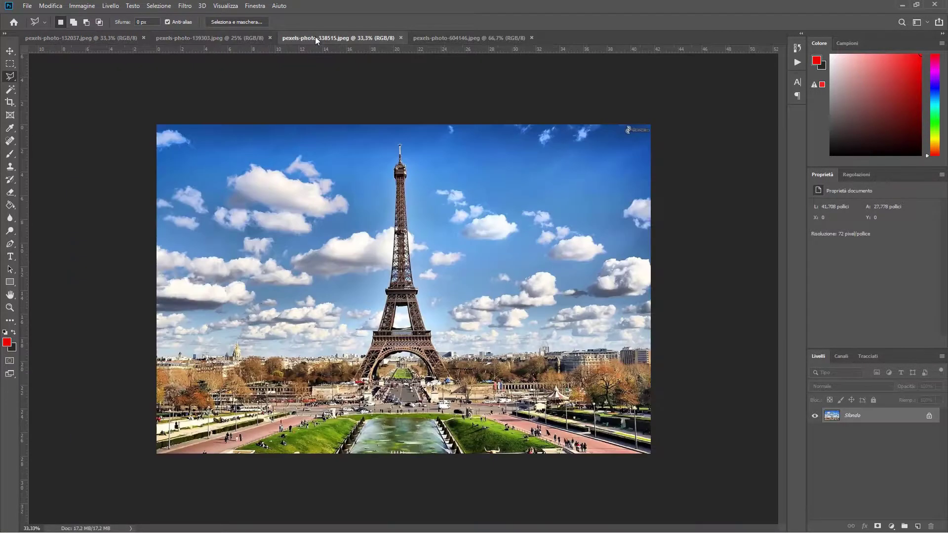
left_click(436, 38)
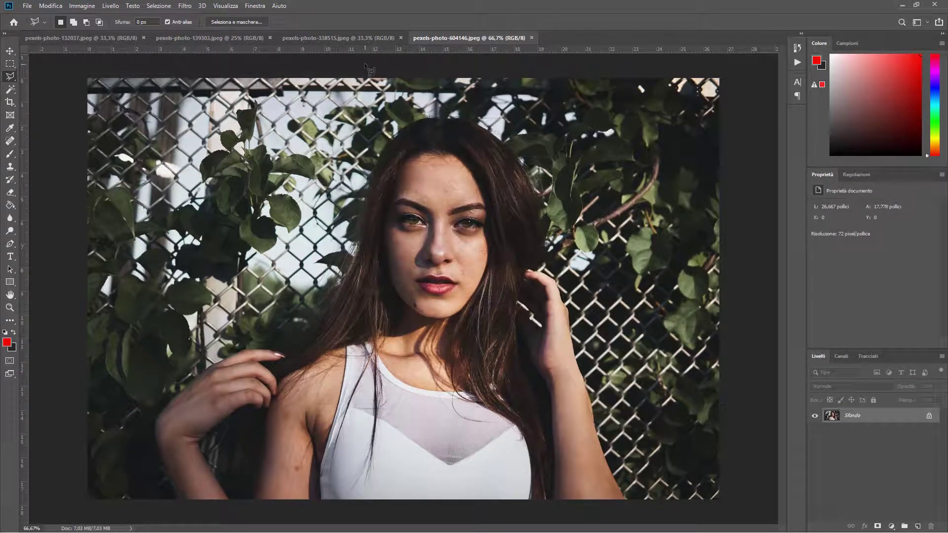
left_click(110, 38)
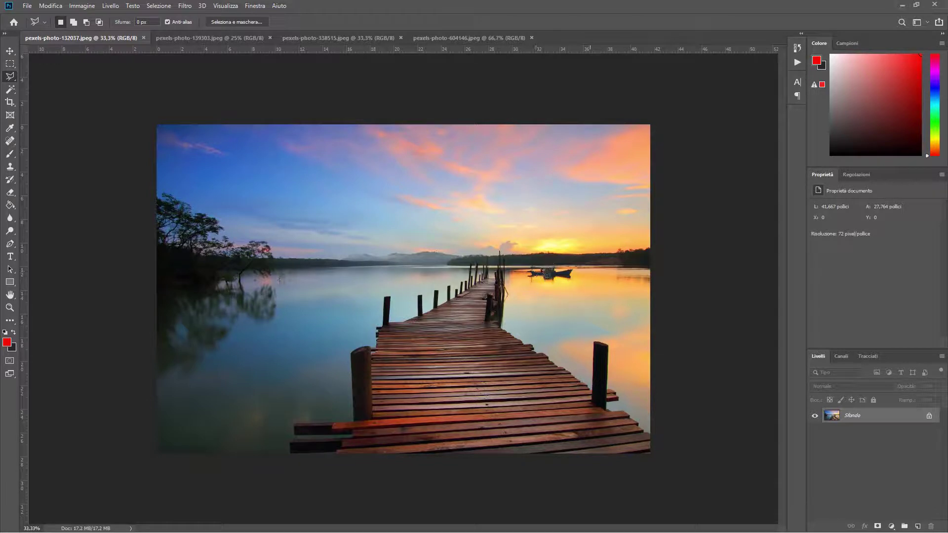
left_click(218, 42)
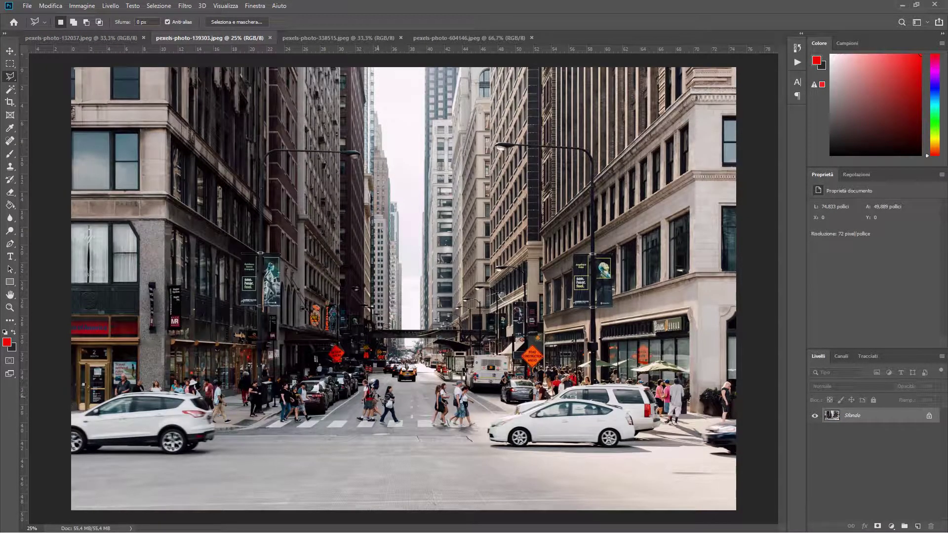
left_click(334, 40)
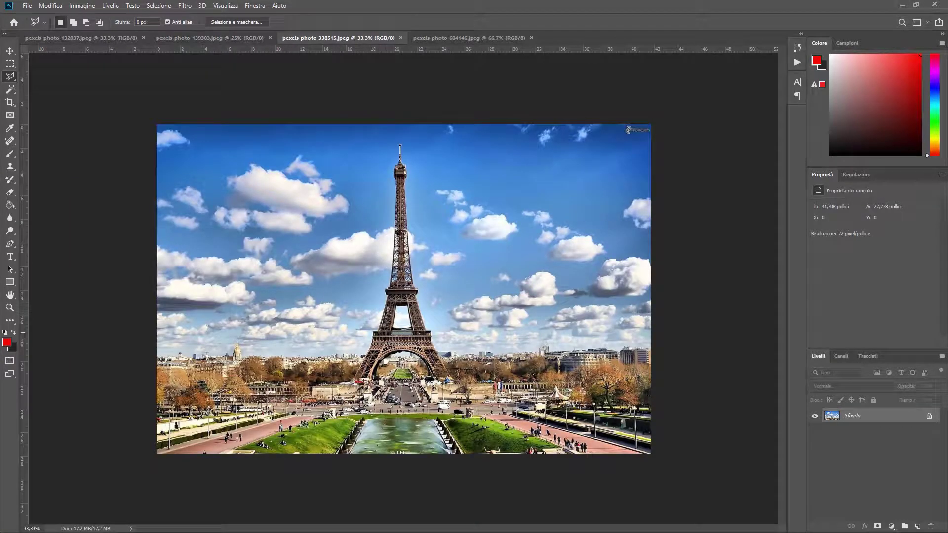
left_click(444, 40)
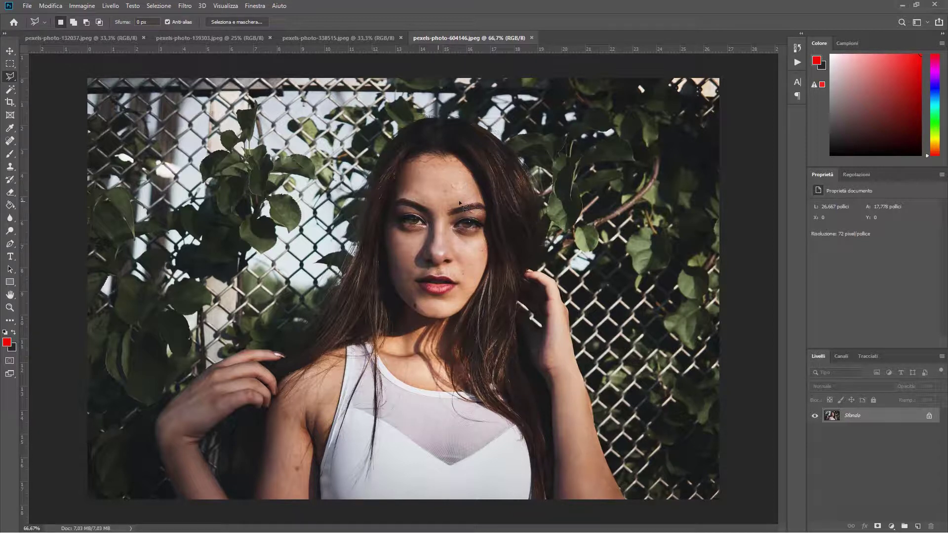
left_click(119, 41)
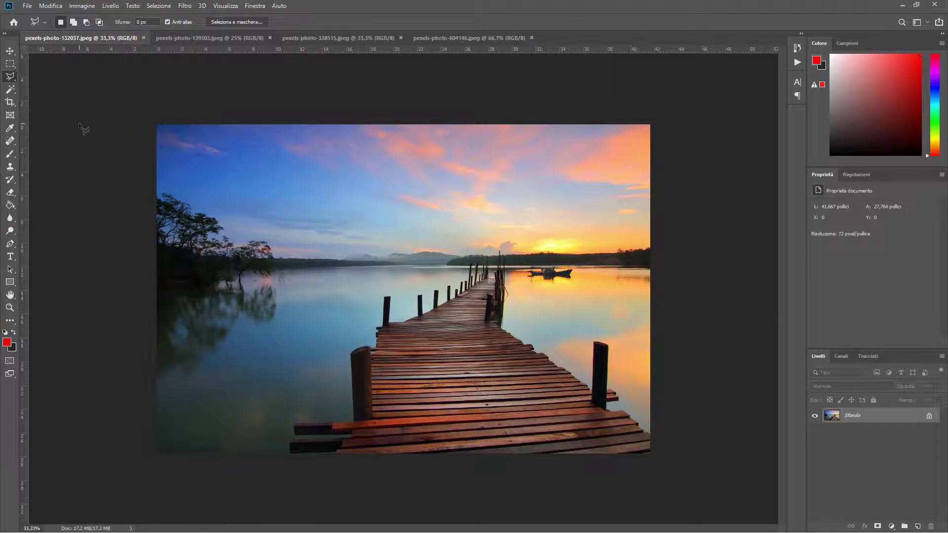
Step: Show the Lasso tool variants and the Riempi command in Modifica, then activate the Zoom tool
right_click(10, 77)
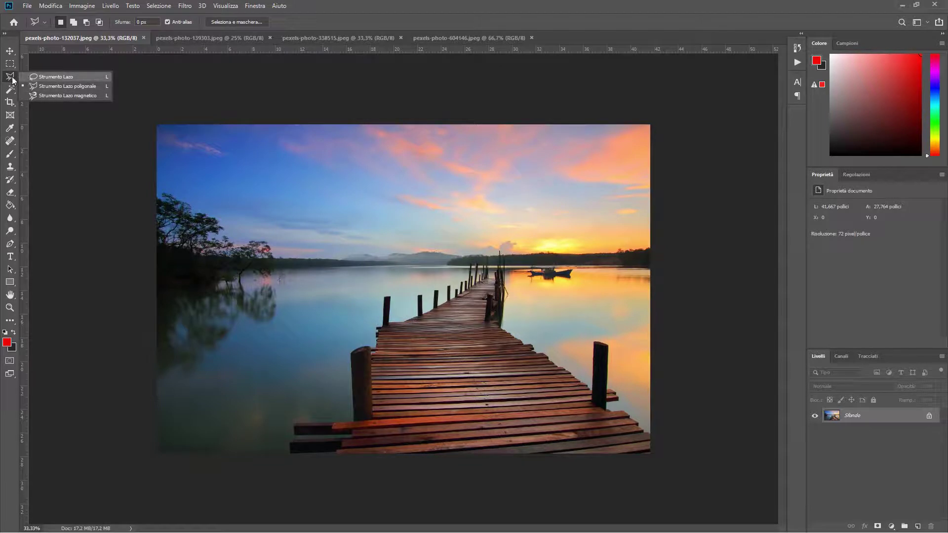
left_click(58, 88)
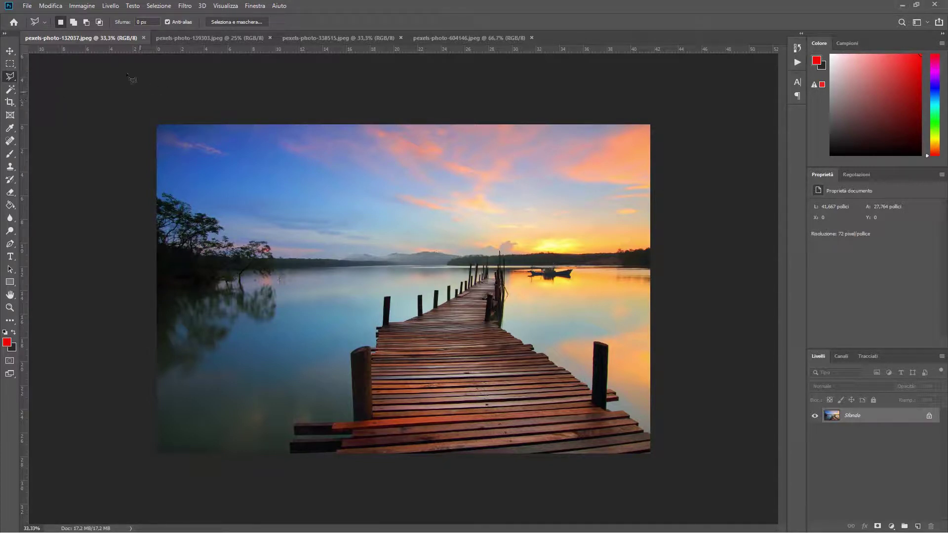
left_click(59, 8)
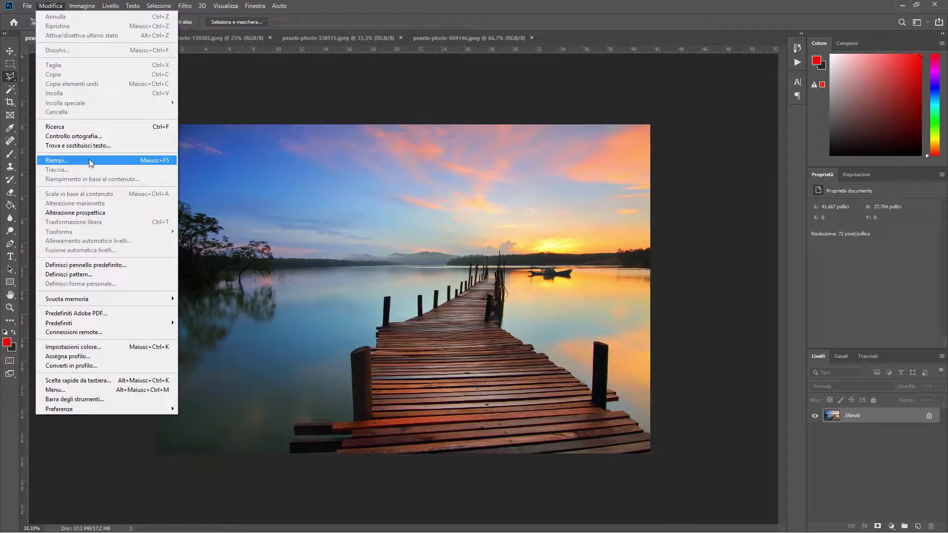
left_click(10, 308)
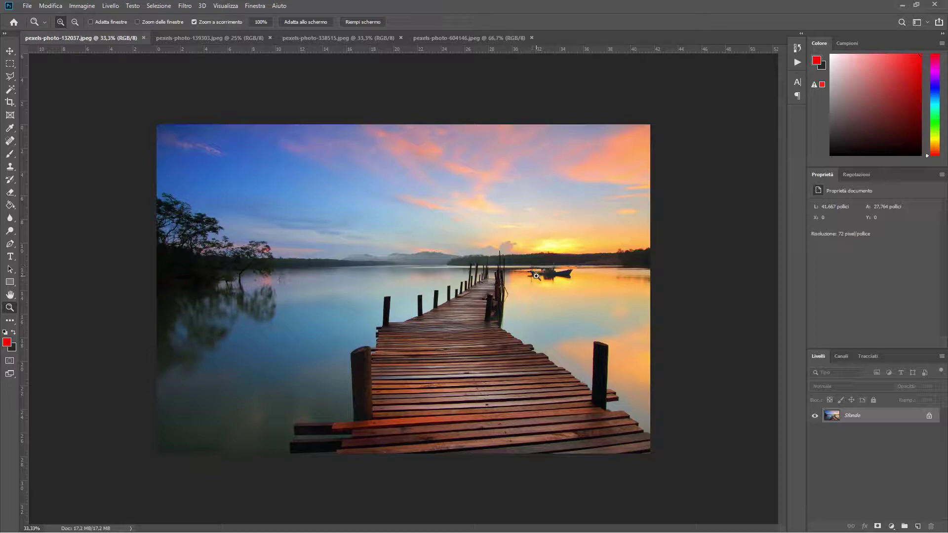
Step: Zoom in on the boat and begin a lasso outline around the boat and its reflection
mouse_move(532, 276)
left_mouse_down()
mouse_move(558, 272)
mouse_move(529, 274)
left_mouse_up()
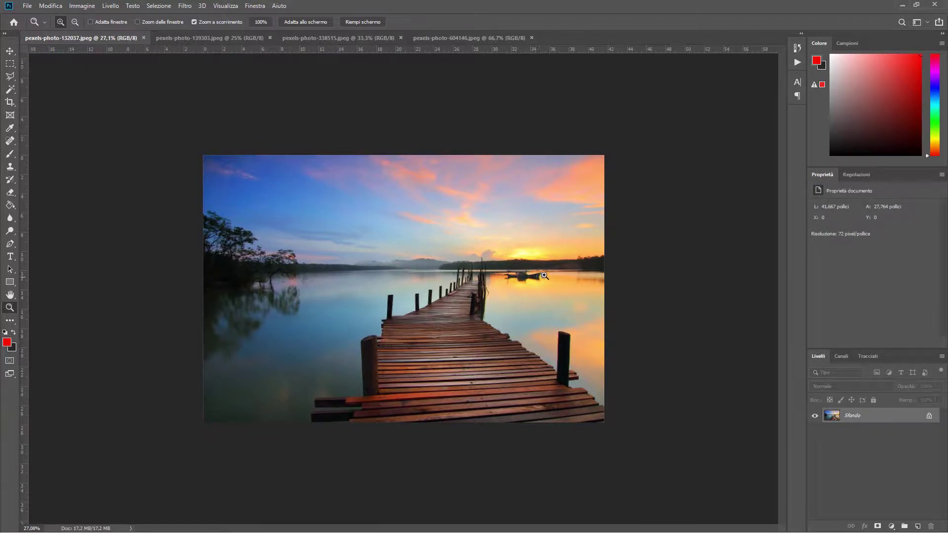
mouse_move(552, 267)
left_mouse_down()
mouse_move(661, 264)
mouse_move(656, 259)
left_mouse_up()
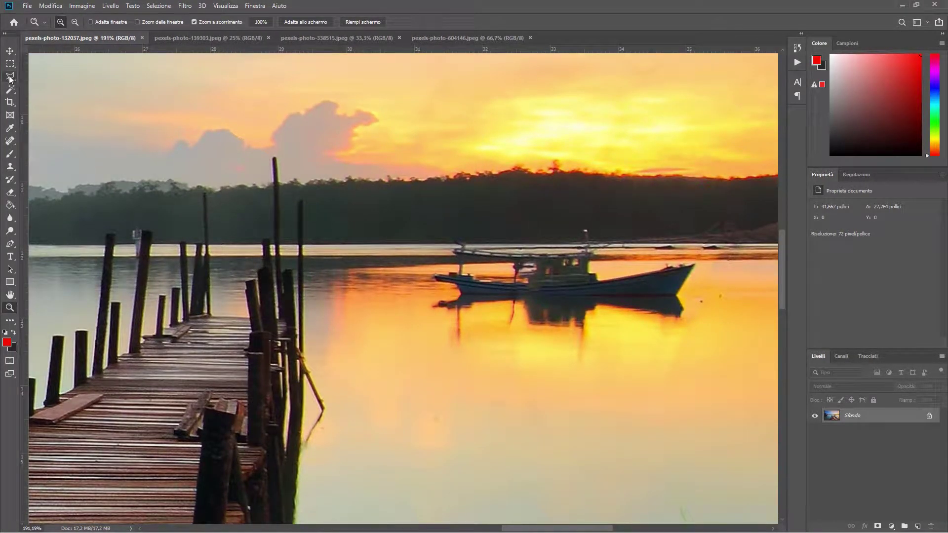
left_click(9, 77)
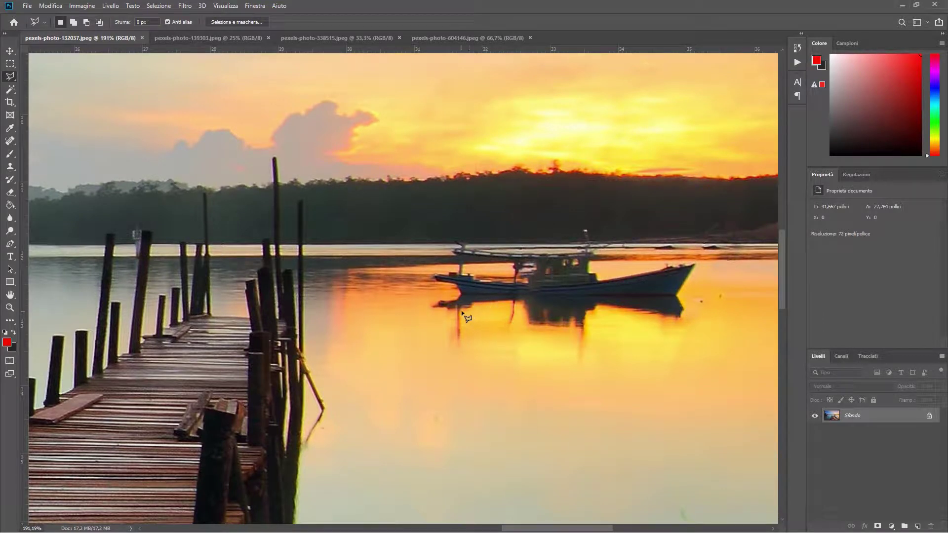
left_click_drag(461, 310, 462, 330)
mouse_move(462, 331)
left_mouse_down()
mouse_move(455, 347)
mouse_move(444, 310)
left_mouse_up()
left_click_drag(443, 310, 428, 308)
left_click_drag(431, 309, 448, 299)
left_click_drag(453, 286, 435, 271)
mouse_move(437, 270)
left_mouse_down()
mouse_move(453, 271)
mouse_move(455, 249)
mouse_move(466, 245)
mouse_move(573, 250)
mouse_move(590, 254)
mouse_move(604, 278)
left_mouse_up()
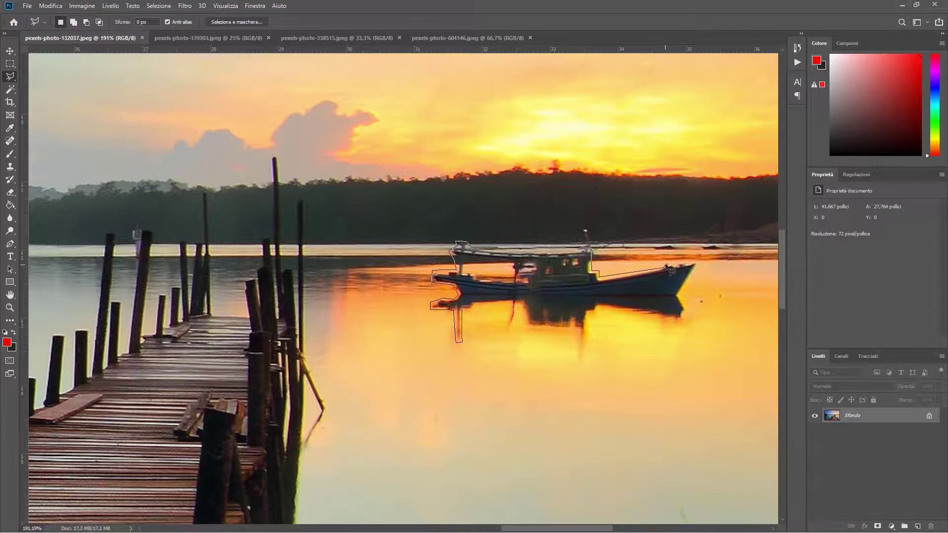
Step: Carry the lasso around the bow tip and close it around the boat and its reflection
left_click_drag(667, 264, 698, 267)
mouse_move(698, 267)
left_mouse_down()
mouse_move(689, 328)
mouse_move(588, 312)
mouse_move(582, 367)
mouse_move(578, 333)
mouse_move(524, 328)
mouse_move(516, 305)
mouse_move(505, 328)
mouse_move(515, 303)
mouse_move(482, 305)
left_mouse_up()
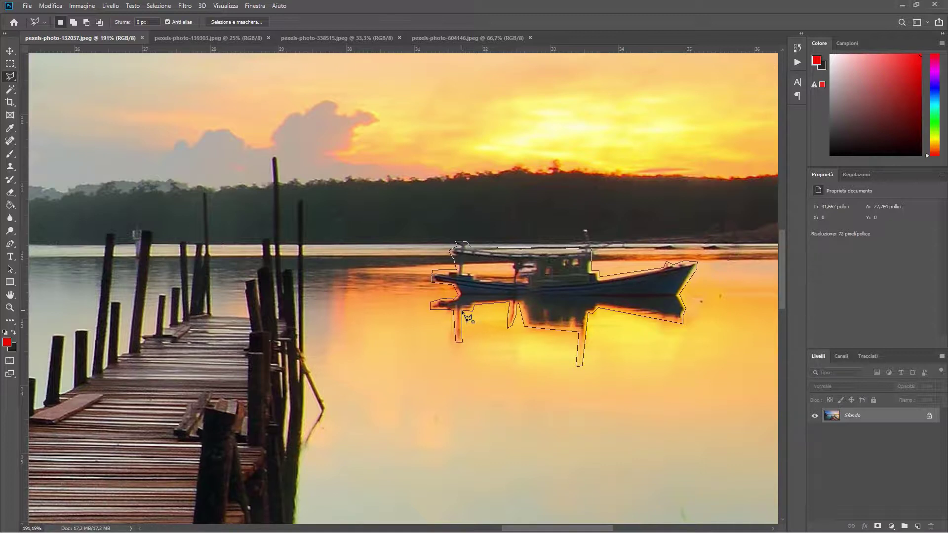
left_click(463, 312)
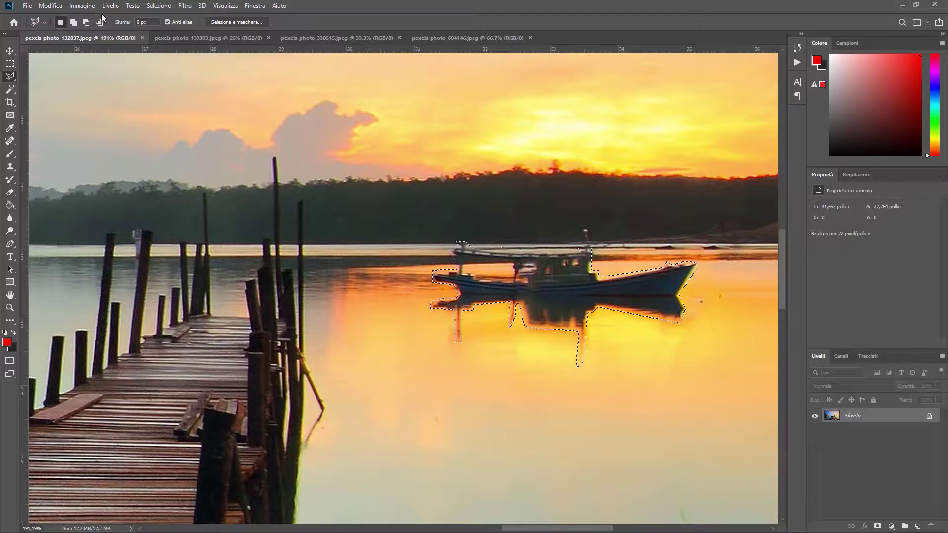
Step: Fill the boat selection with Riempi set to In base al contenuto, then deselect
left_click(54, 7)
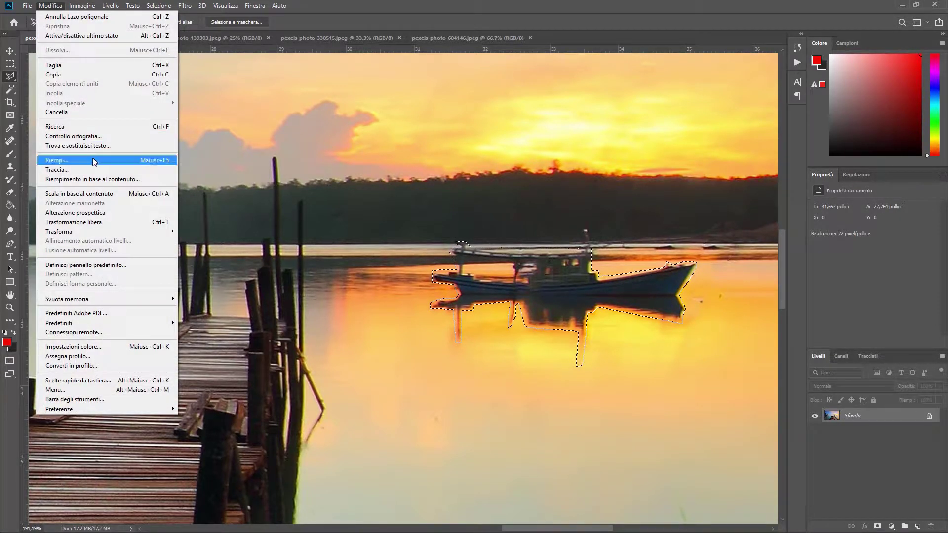
left_click(93, 160)
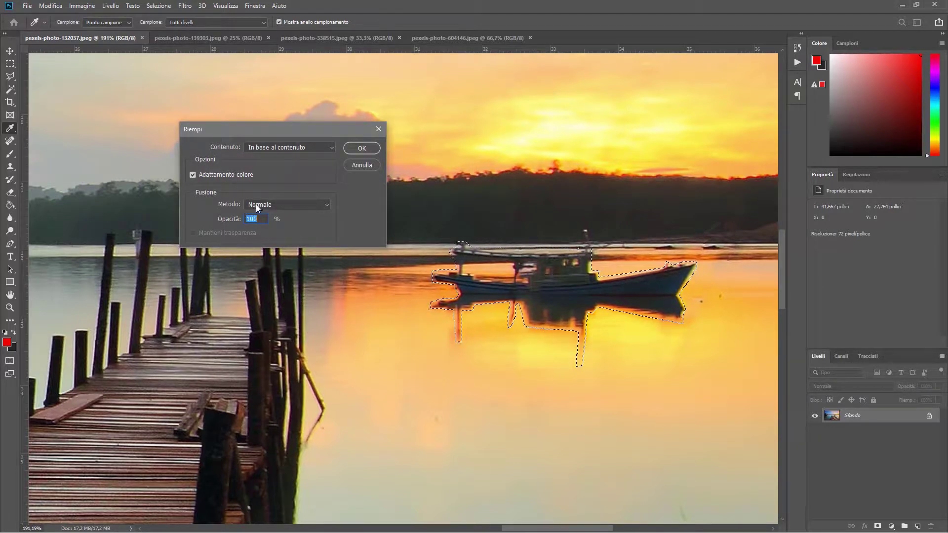
left_click(360, 149)
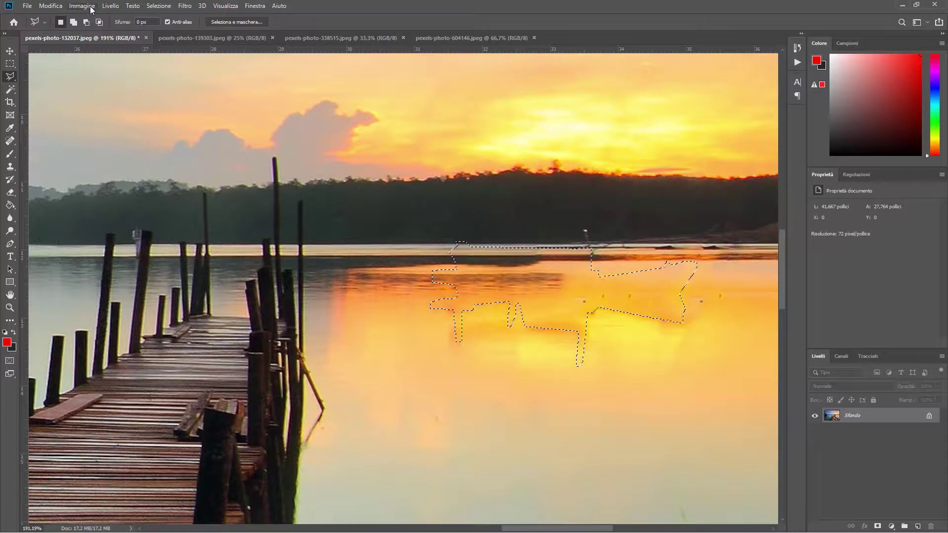
left_click(158, 5)
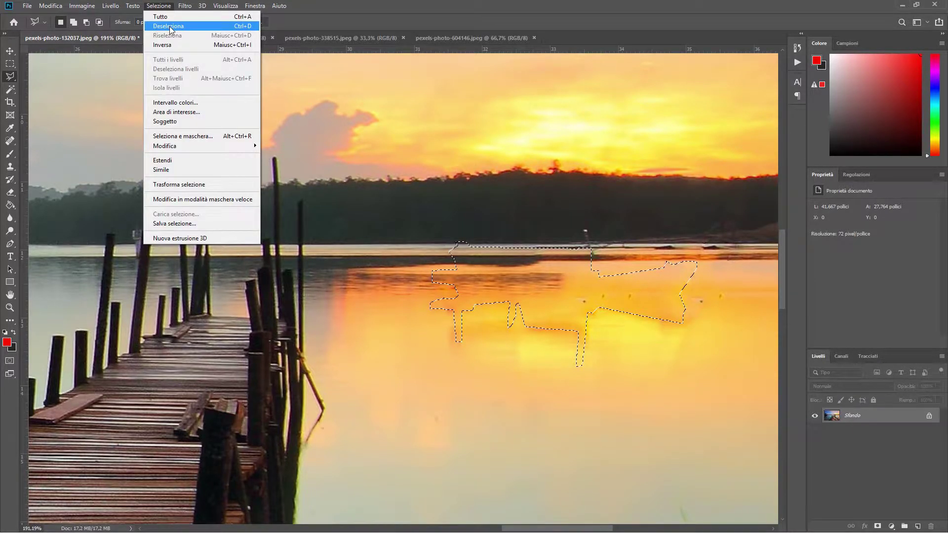
left_click(170, 27)
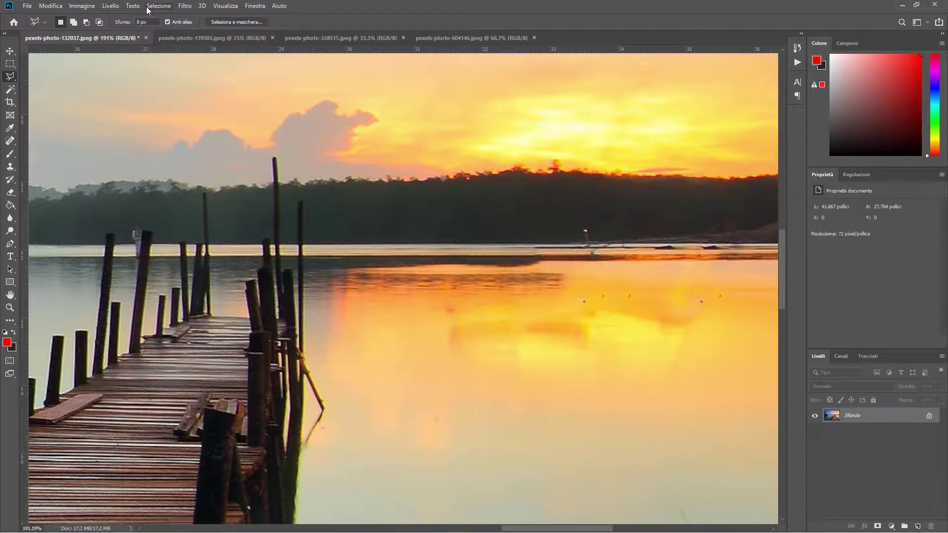
left_click(10, 307)
Step: Zoom in on the wooden post and enclose it with a four-point Polygonal Lasso selection
mouse_move(491, 295)
left_mouse_down()
mouse_move(460, 300)
mouse_move(479, 285)
left_mouse_up()
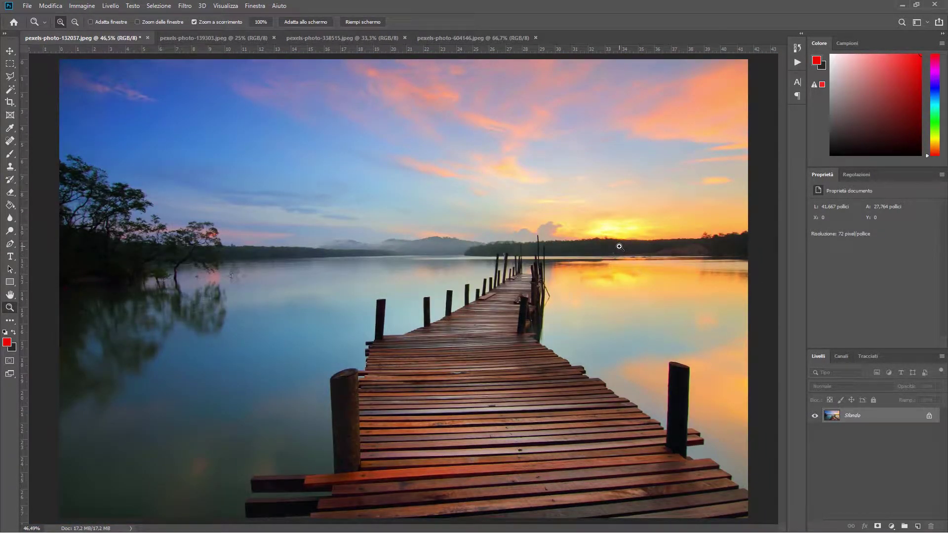
left_click_drag(382, 319, 420, 321)
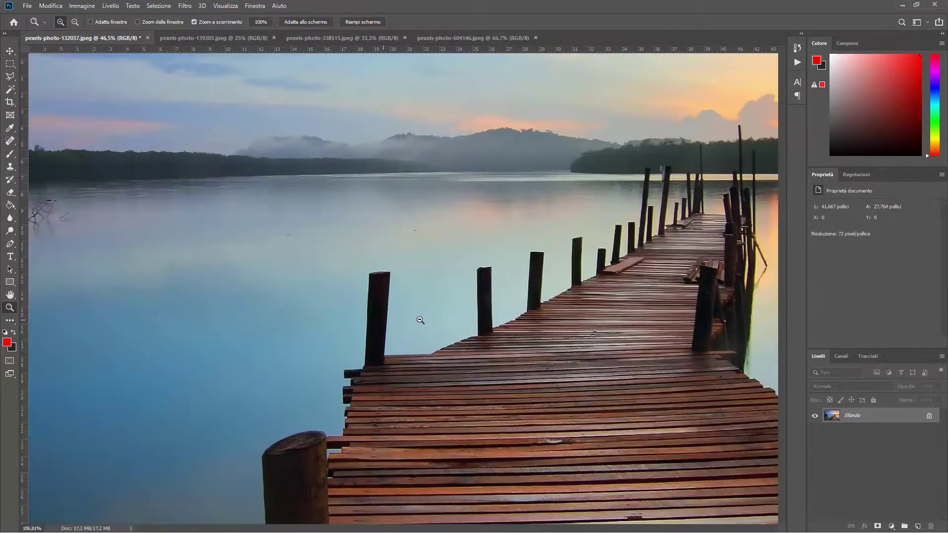
left_click(9, 76)
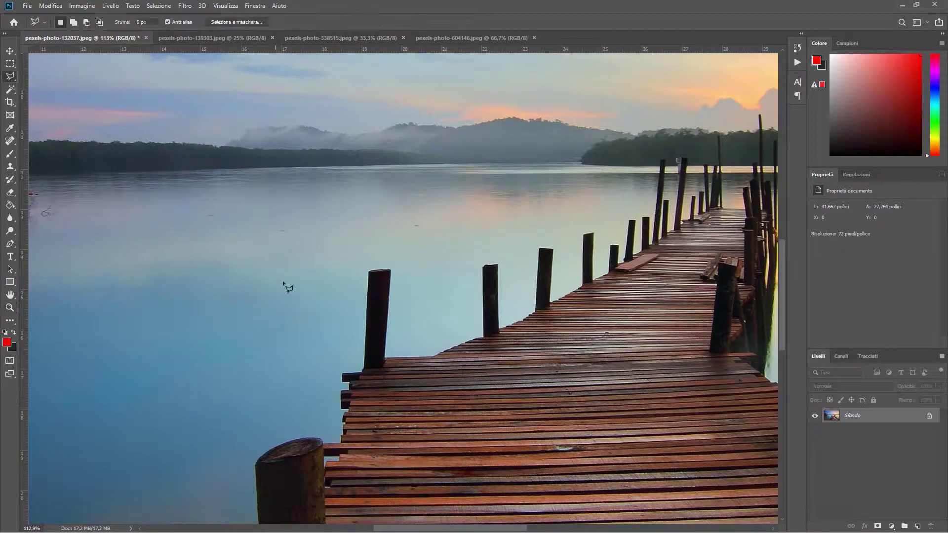
left_click(361, 368)
left_click(393, 267)
left_click(363, 269)
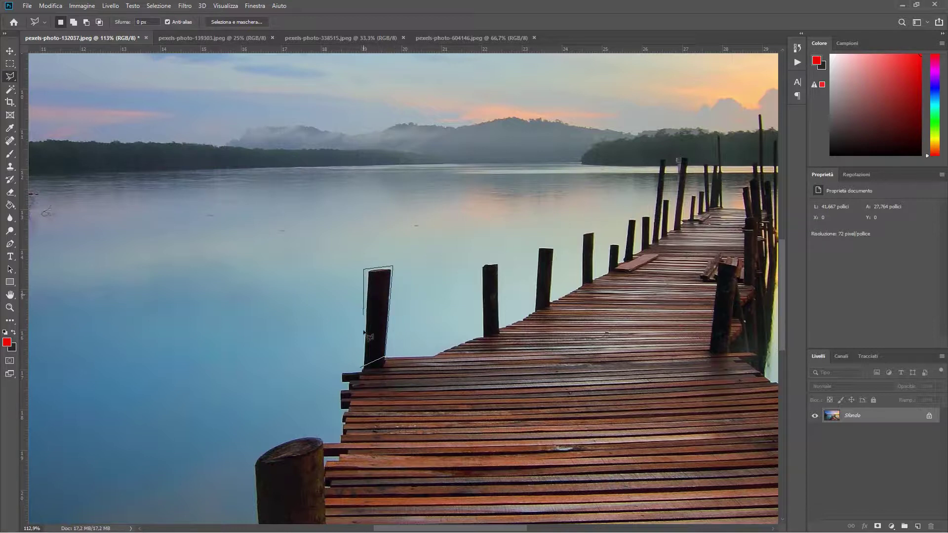
left_click(362, 368)
Step: Content-aware fill the post selection, deselect, and zoom back out to the whole pier
left_click(50, 6)
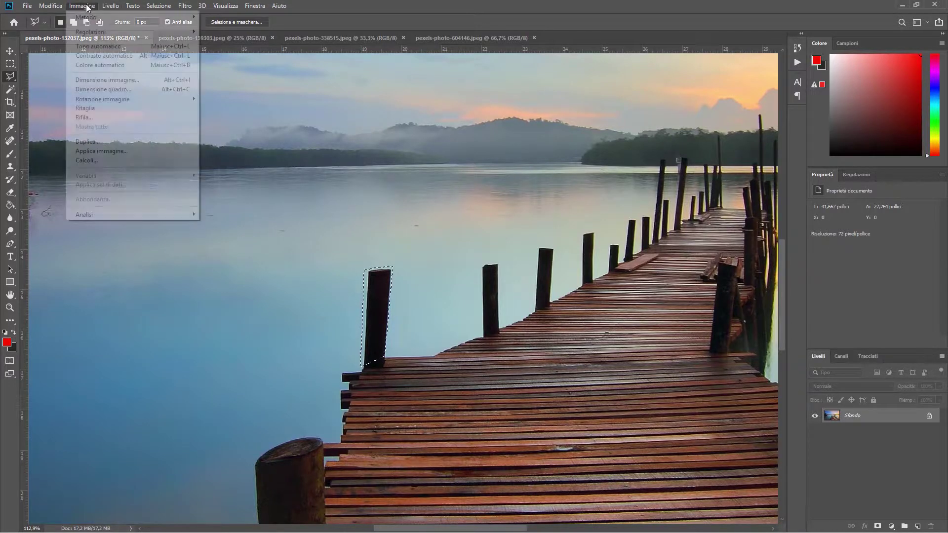
left_click(79, 160)
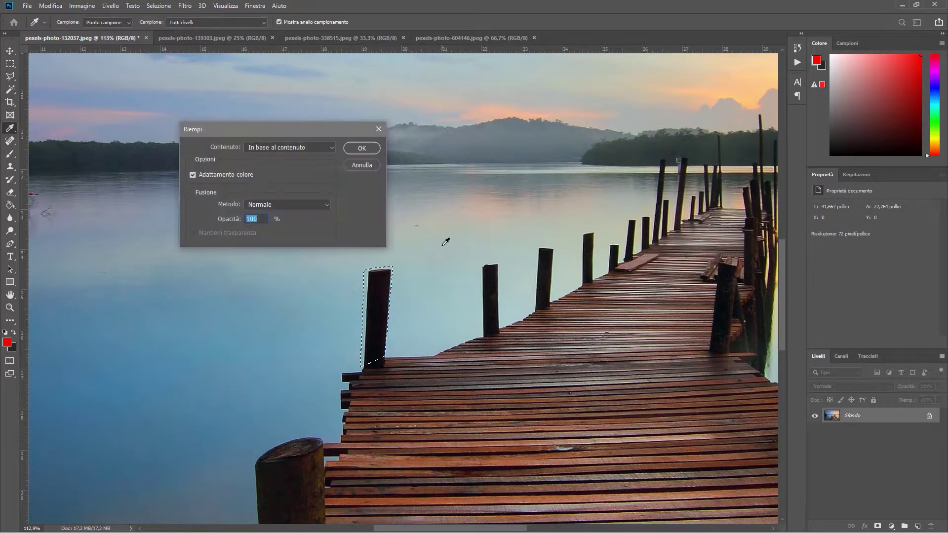
left_click(354, 148)
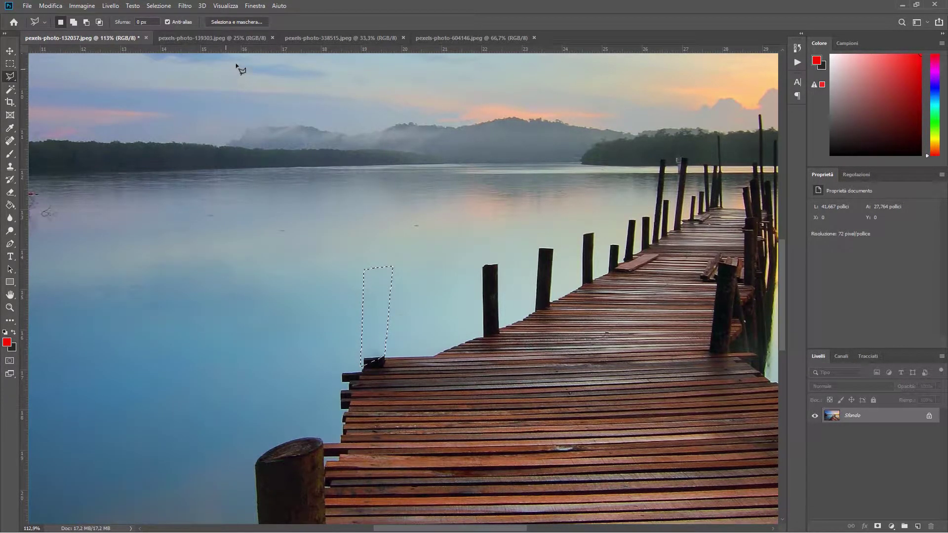
left_click(154, 5)
left_click(166, 27)
left_click(10, 307)
left_click(435, 316, "alt")
left_click_drag(438, 319, 426, 320)
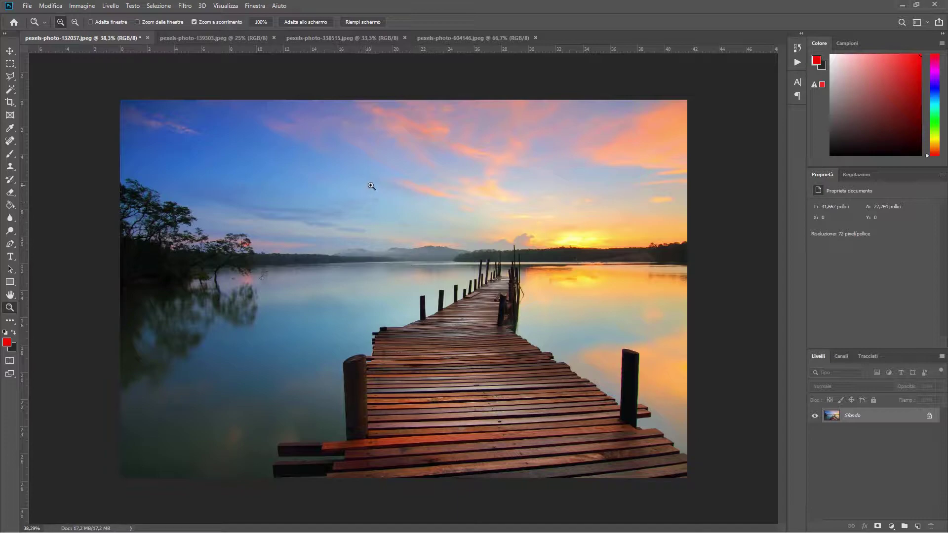
Step: On the zoomed street photo, start a Polygonal Lasso outline around the walking woman
left_click(240, 37)
left_click_drag(376, 407, 439, 408)
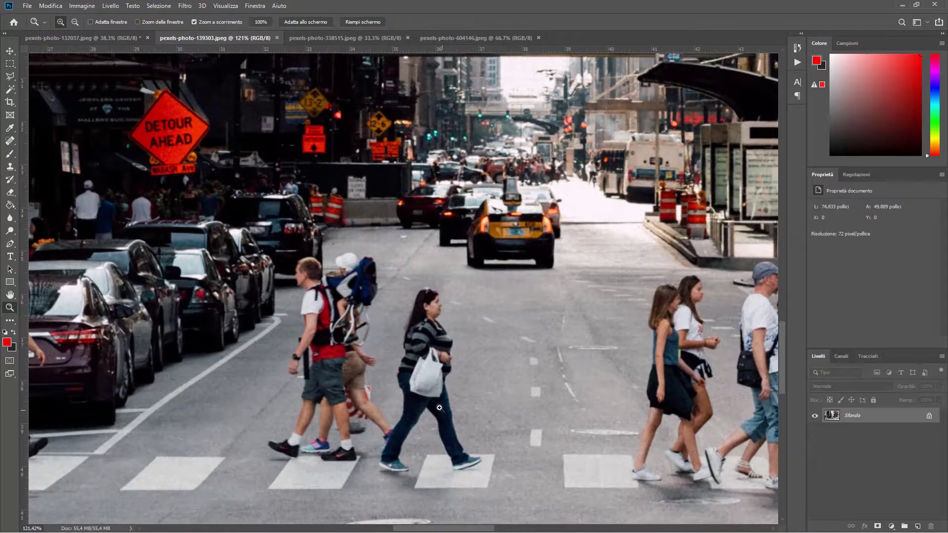
left_click(10, 76)
left_click(450, 466)
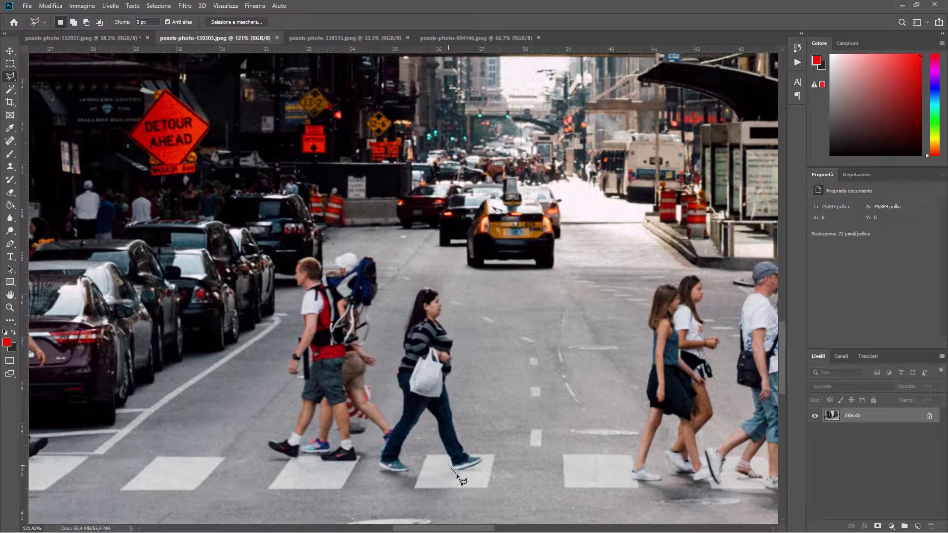
left_click(464, 471)
left_click(478, 467)
left_click(482, 459)
left_click(453, 419)
left_click(448, 379)
left_click(455, 339)
left_click(439, 319)
left_click(443, 302)
left_click(438, 287)
left_click(417, 292)
left_click(394, 380)
left_click(391, 427)
Step: Extend the outline around the man carrying the child and close it around both figures
left_click(365, 348)
left_click(378, 292)
left_click(375, 254)
left_click(351, 250)
left_click(332, 257)
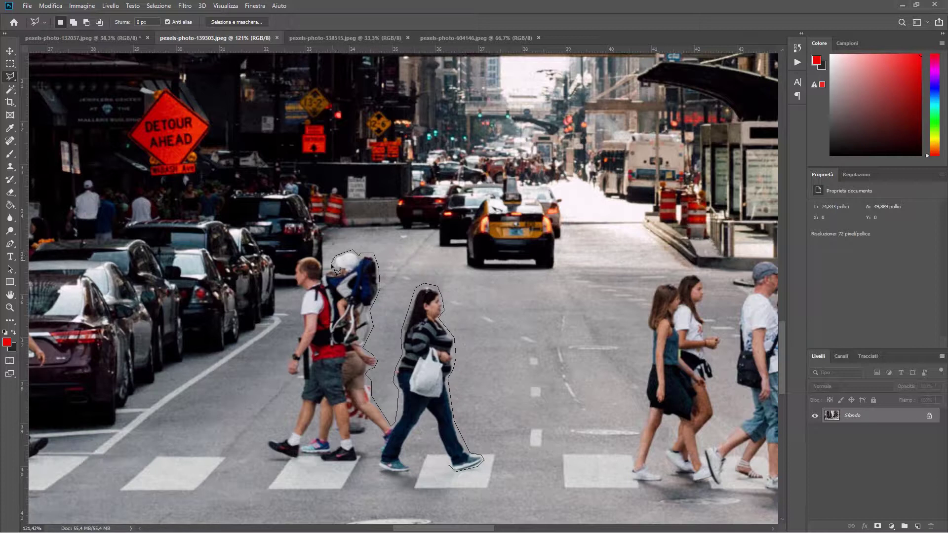
left_click(325, 267)
left_click(296, 261)
left_click(298, 286)
left_click(300, 340)
left_click(287, 366)
left_click(299, 423)
left_click(265, 438)
left_click(295, 464)
left_click(318, 459)
left_click(357, 462)
left_click(370, 428)
left_click(378, 472)
left_click(410, 470)
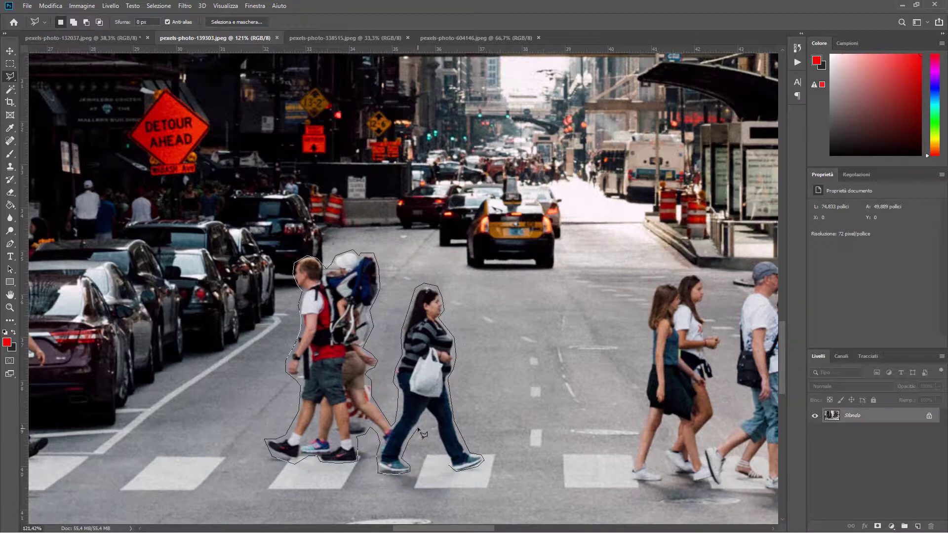
left_click(426, 415)
left_click(454, 472)
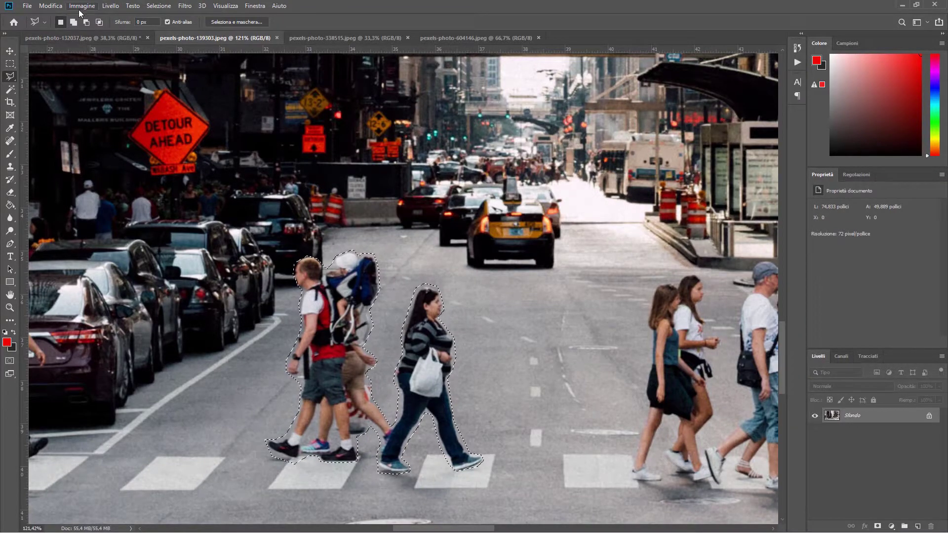
Step: Content-aware fill the two pedestrians, deselect, and zoom out to the whole street
left_click(51, 5)
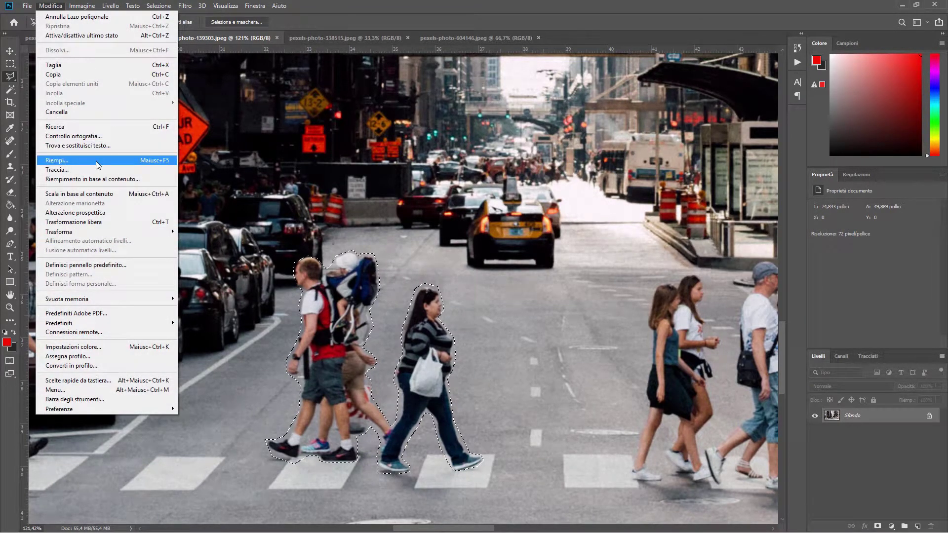
left_click(96, 161)
left_click(362, 152)
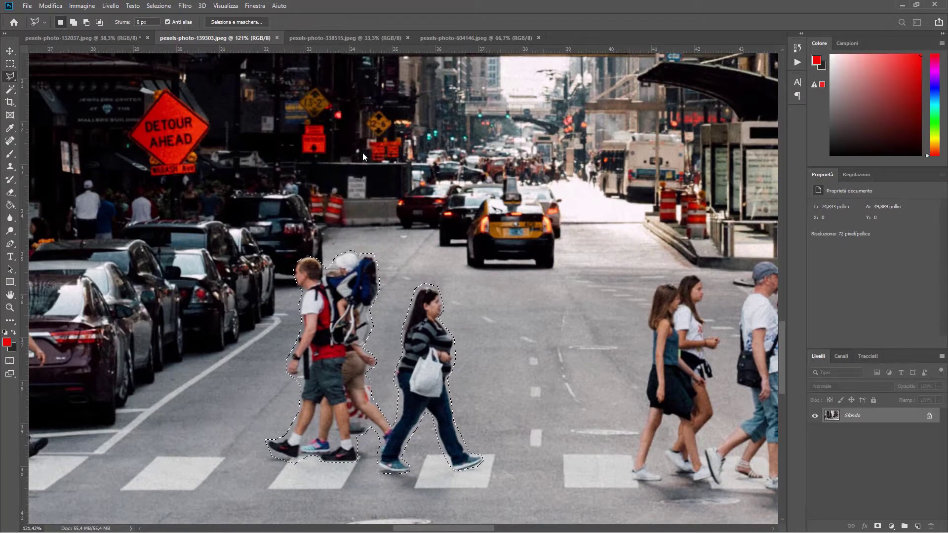
left_click(89, 7)
left_click(158, 27)
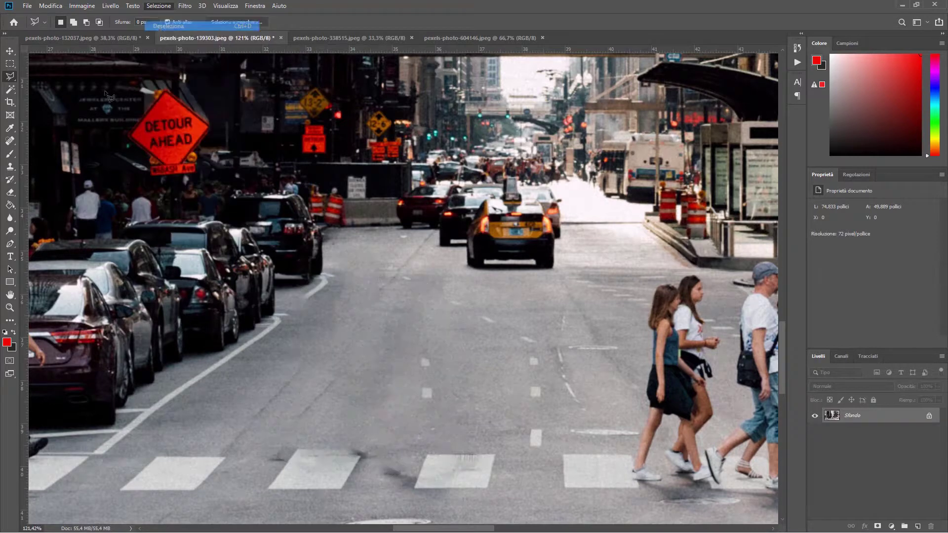
left_click(10, 307)
left_click_drag(465, 323, 416, 337)
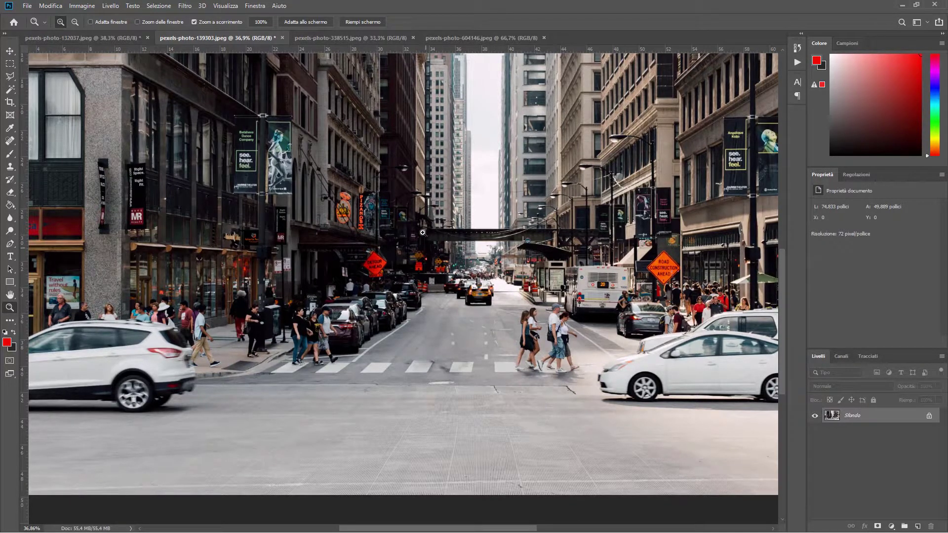
Step: Zoom into the Eiffel Tower photo and trace the tower's base and left leg up to the platform
left_click(348, 42)
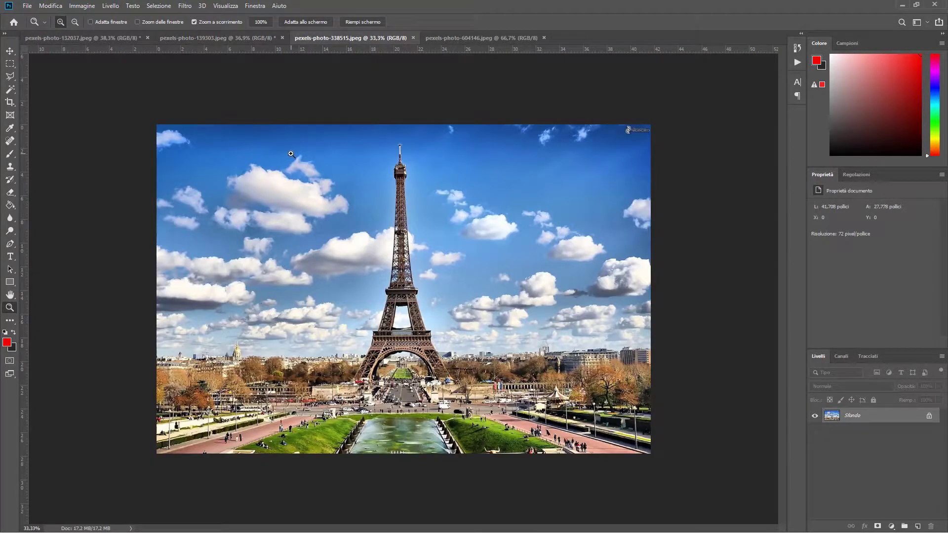
left_click_drag(419, 296, 447, 288)
scroll(362, 258, "up", 2)
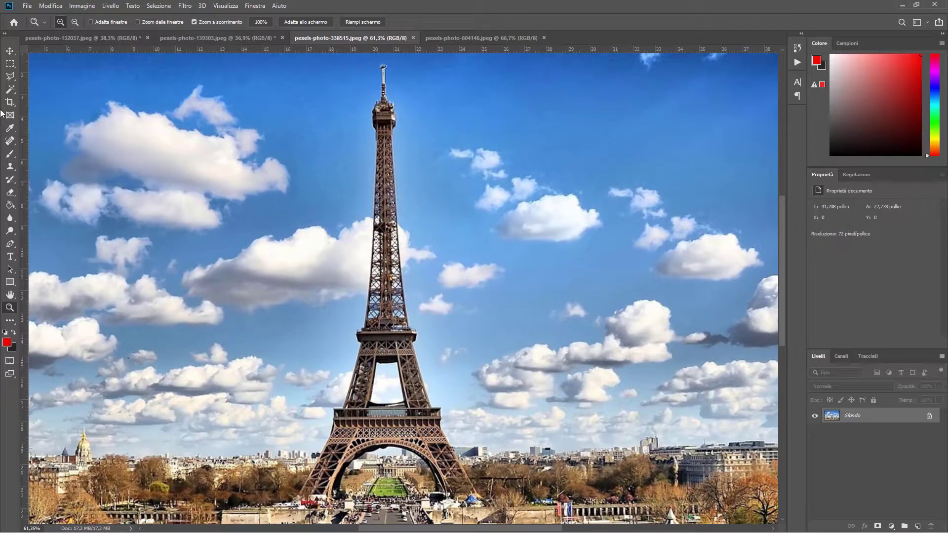
left_click(10, 76)
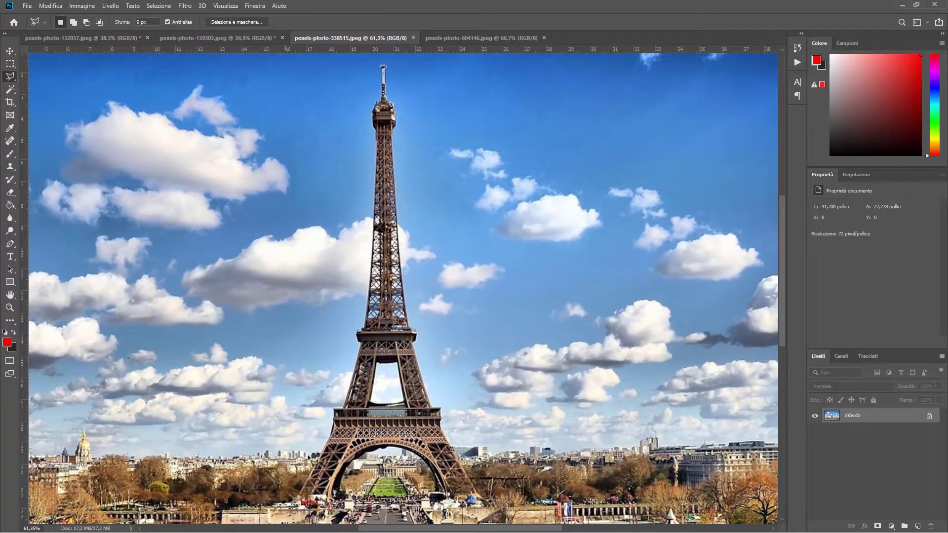
left_click(327, 506)
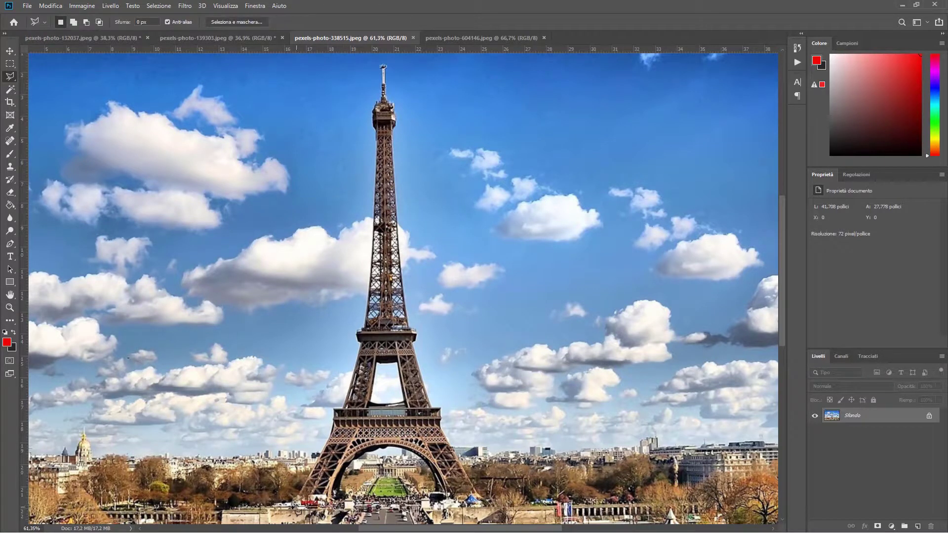
left_click(292, 504)
left_click(331, 427)
left_click(331, 405)
left_click(357, 345)
left_click(356, 327)
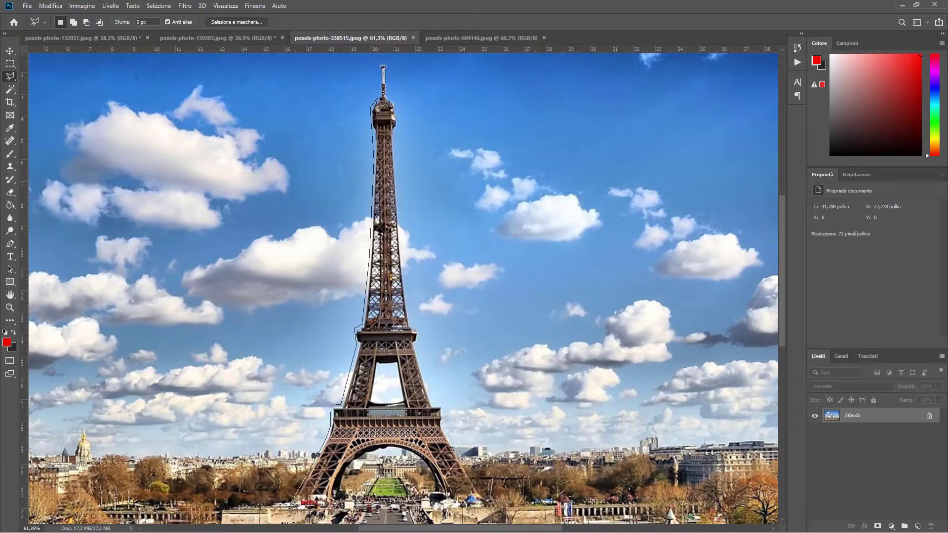
Step: Continue the outline over the spire, down the right leg and under the arch, closing the selection
left_click(381, 63)
left_click(388, 90)
left_click(405, 293)
left_click(414, 327)
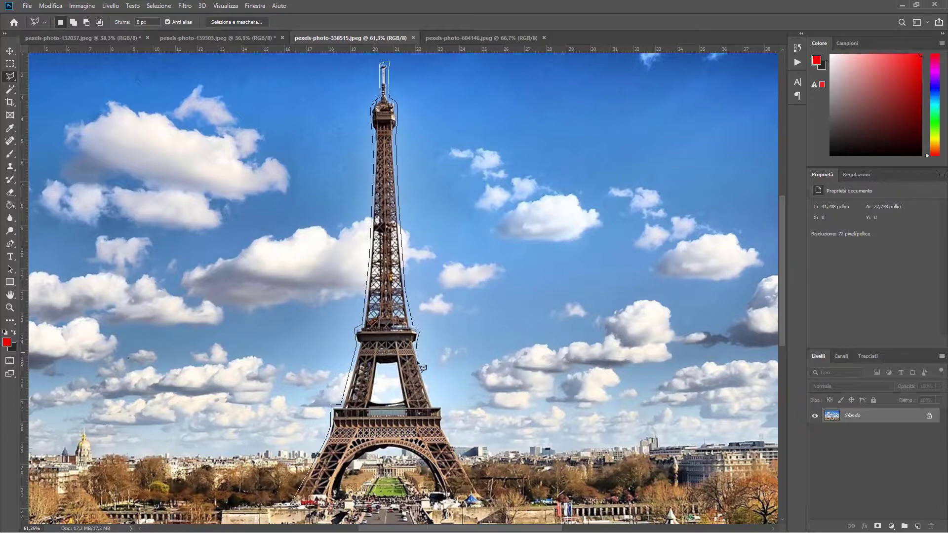
left_click(441, 409)
left_click(481, 499)
left_click(417, 458)
left_click(385, 449)
left_click(339, 506)
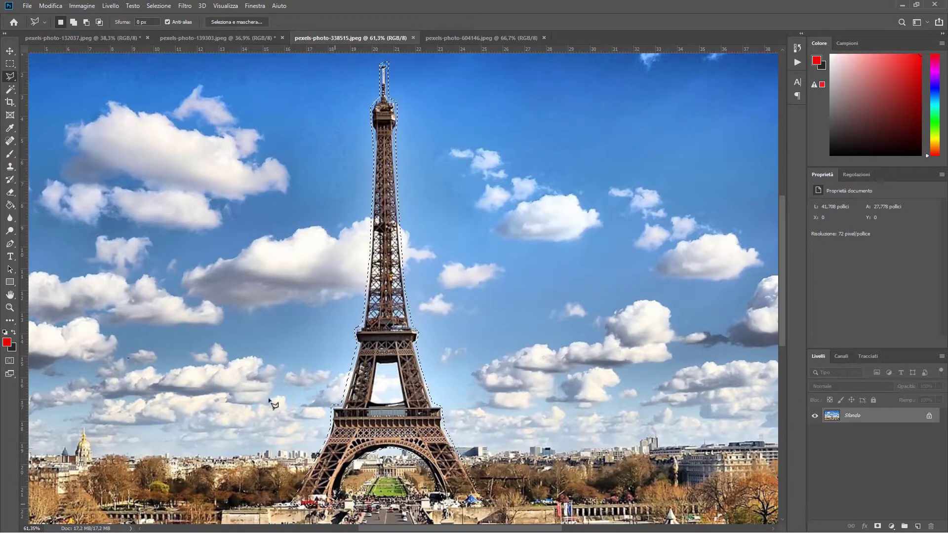
Step: Content-aware fill the tower selection, deselect, and zoom out to the full Paris photo
left_click(51, 6)
left_click(69, 160)
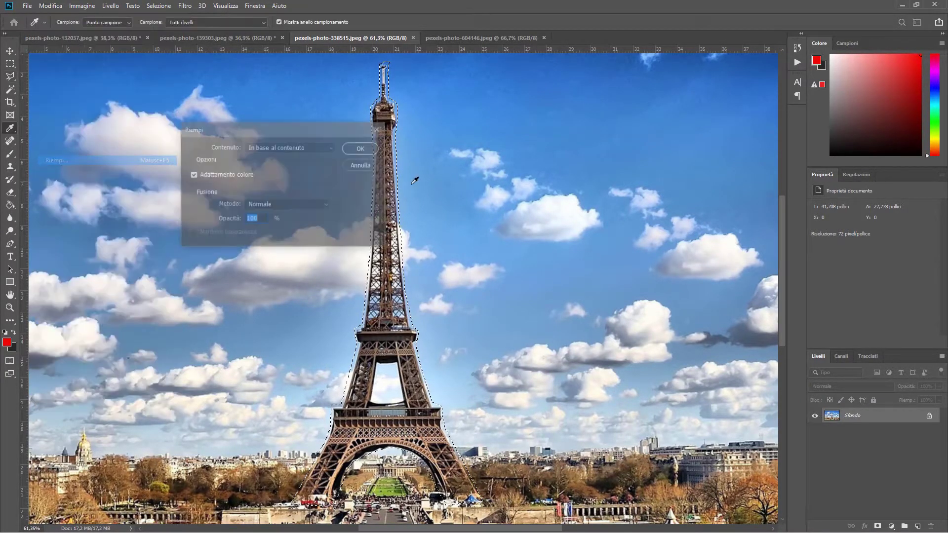
left_click(351, 148)
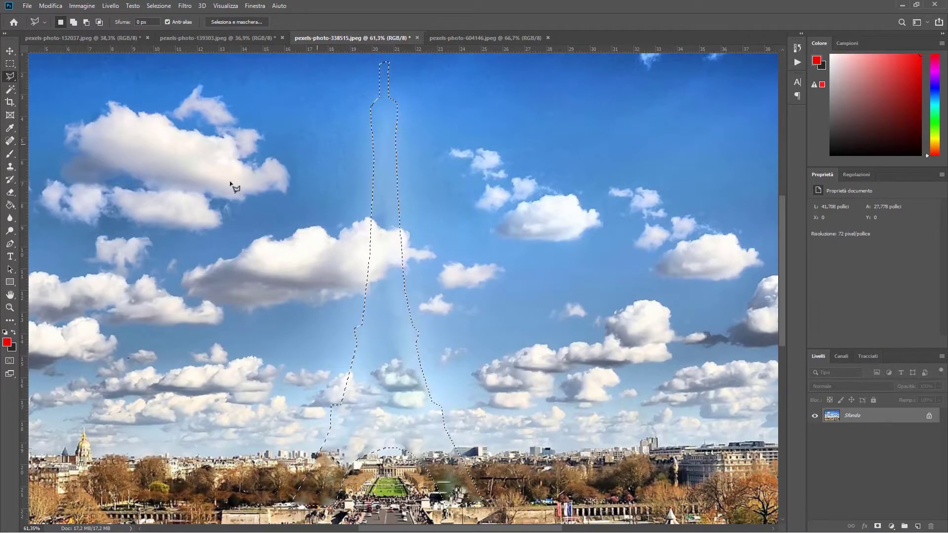
left_click(225, 5)
mouse_move(158, 5)
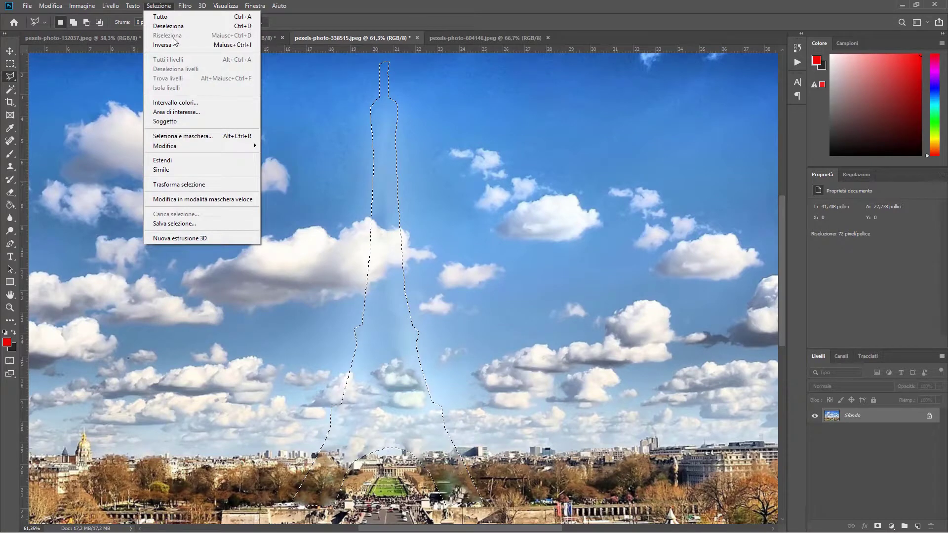
left_click(174, 27)
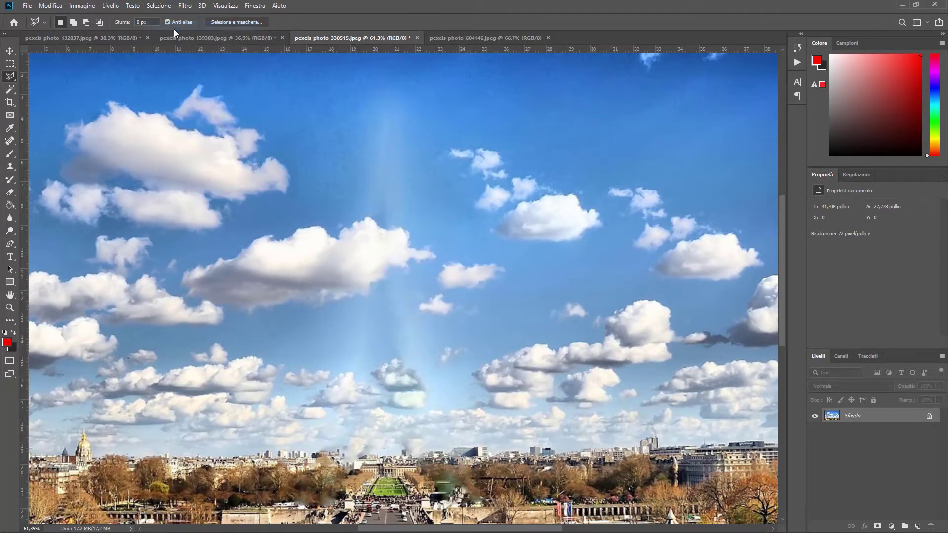
left_click(9, 307)
left_click_drag(454, 299, 434, 302)
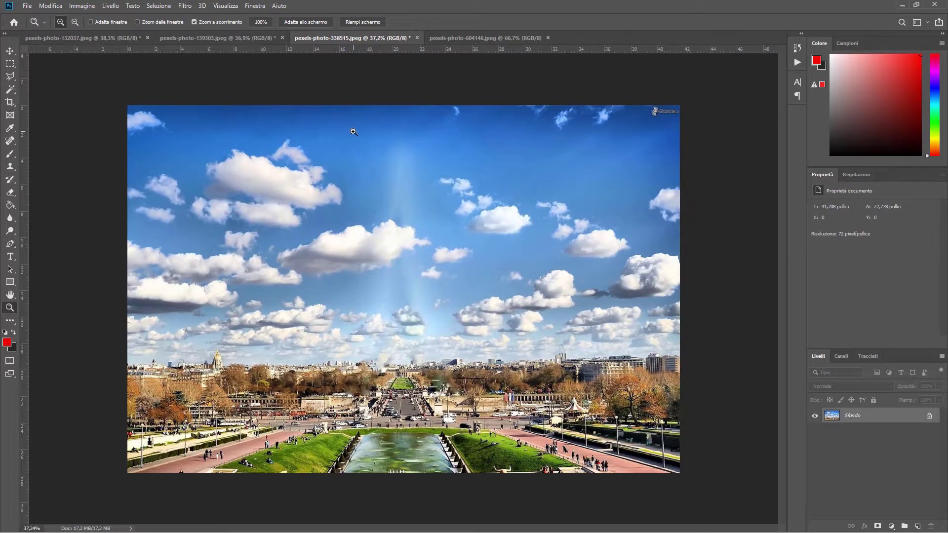
Step: On the portrait photo, zoom into the chin and outline the dark mole with the Polygonal Lasso
left_click(466, 35)
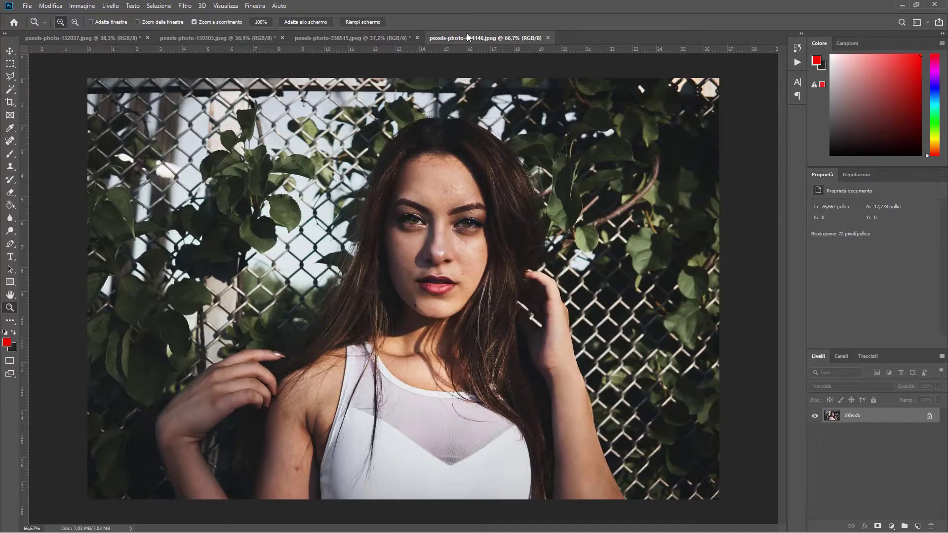
left_click_drag(421, 242, 473, 239)
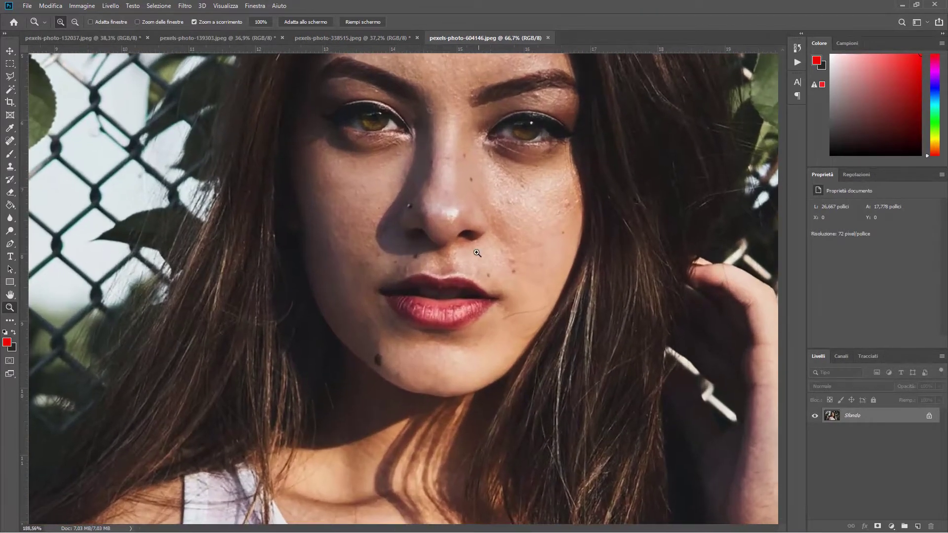
scroll(473, 240, "up", 2)
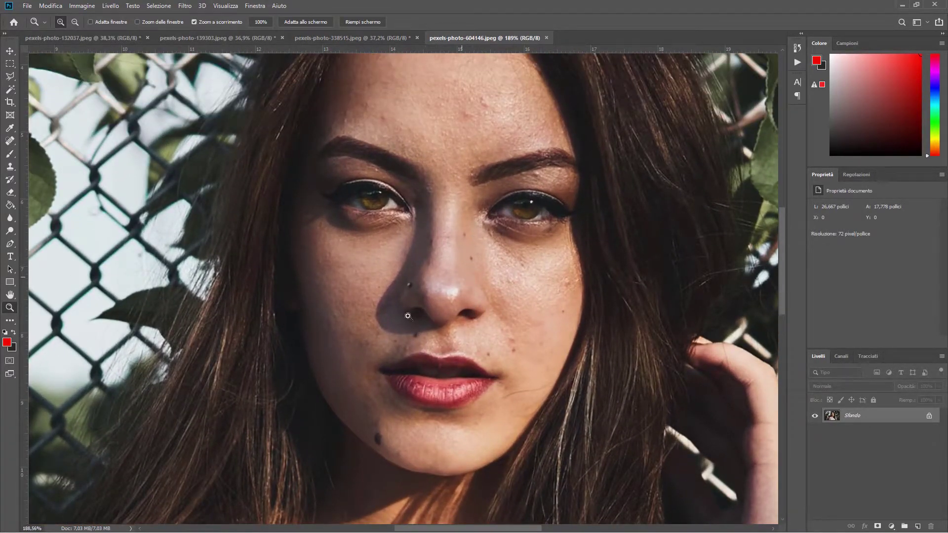
left_click(413, 405)
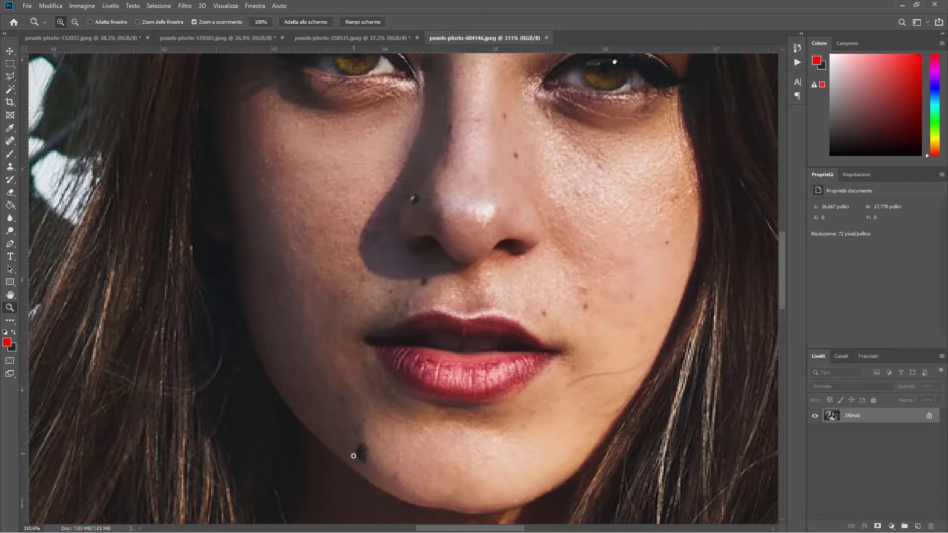
scroll(358, 444, "down", 1)
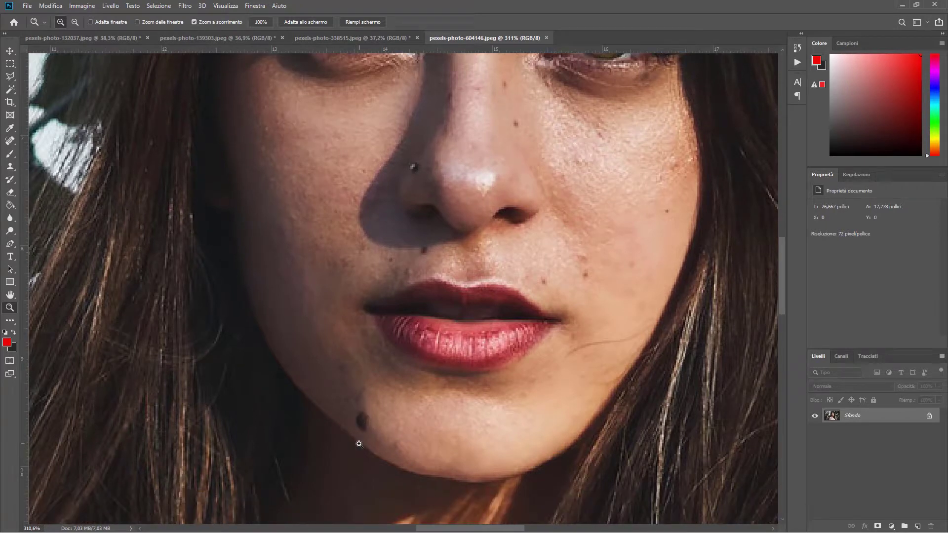
left_click(10, 76)
left_click(355, 431)
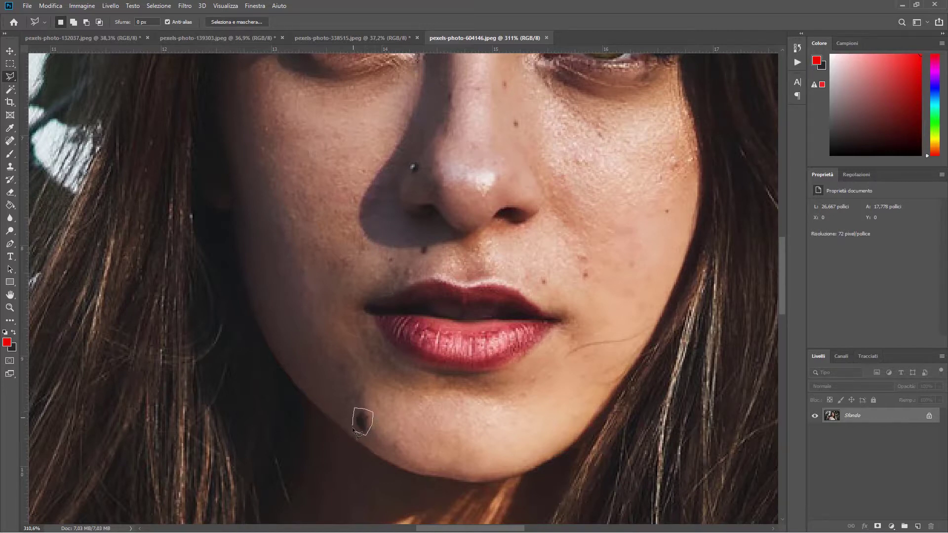
left_click(358, 434)
Step: Content-aware fill the mole selection via Modifica > Riempi, then deselect
left_click(50, 5)
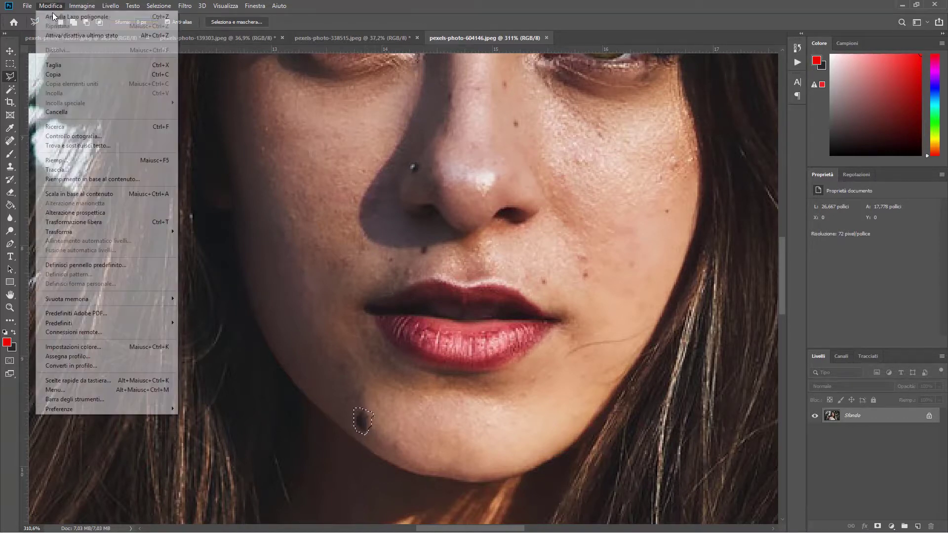
left_click(69, 160)
left_click(360, 150)
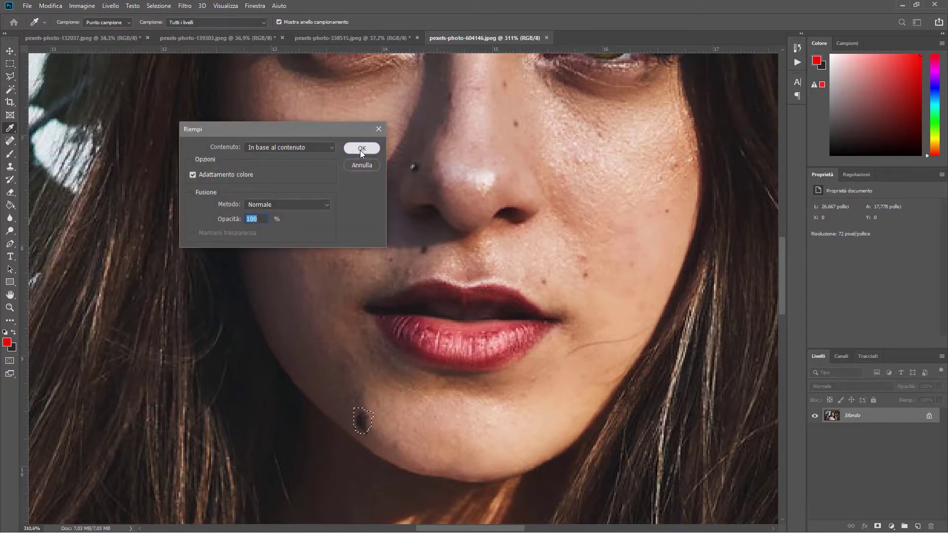
left_click(158, 5)
left_click(164, 27)
scroll(573, 276, "up", 2)
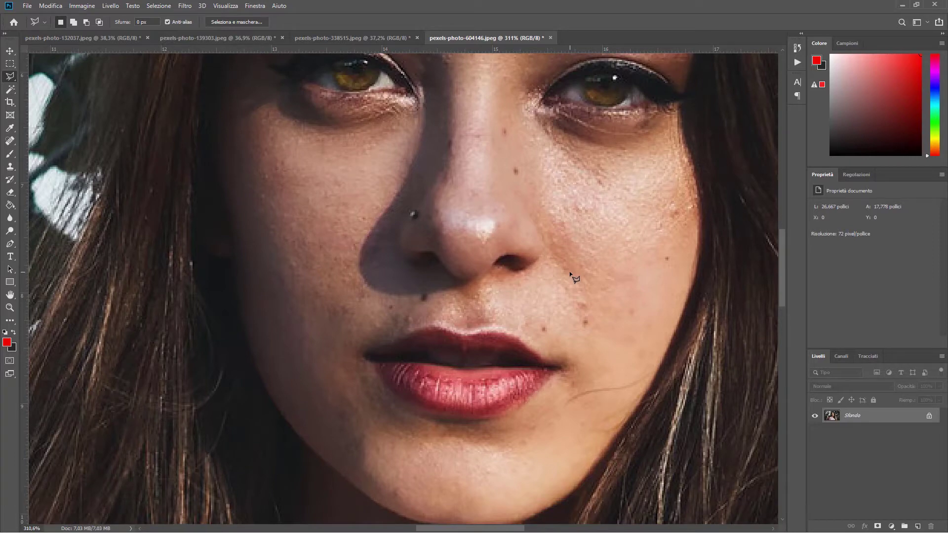
Step: Zoom in, then content-aware fill the first forehead spot and deselect it
scroll(573, 277, "up", 3)
scroll(569, 271, "up", 3)
scroll(570, 271, "up", 3)
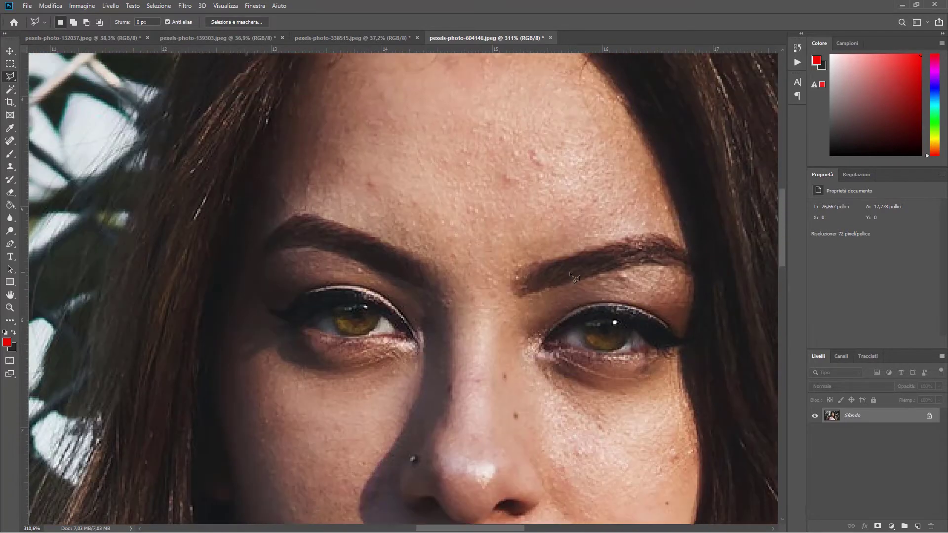
left_click(523, 151)
left_click(531, 169)
left_click(552, 165)
left_click(538, 146)
left_click(526, 154)
left_click(50, 6)
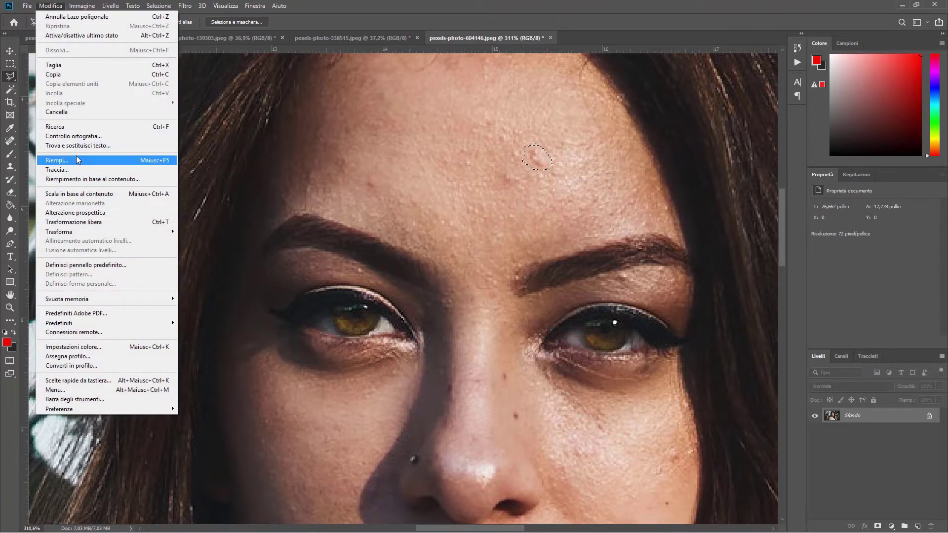
left_click(74, 160)
left_click(359, 148)
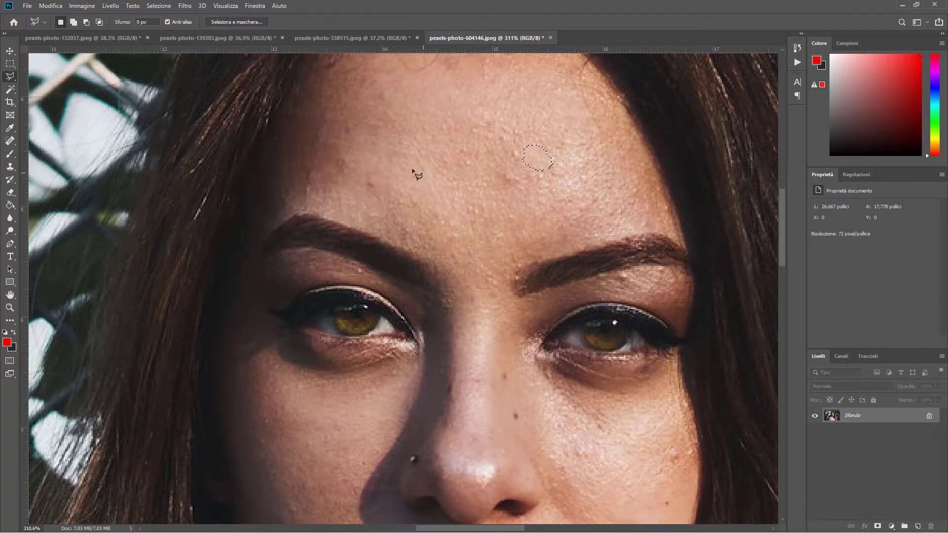
key("ctrl+d")
Step: Outline a second forehead blemish and content-aware fill it
left_click(368, 174)
left_click(371, 179)
left_click(88, 6)
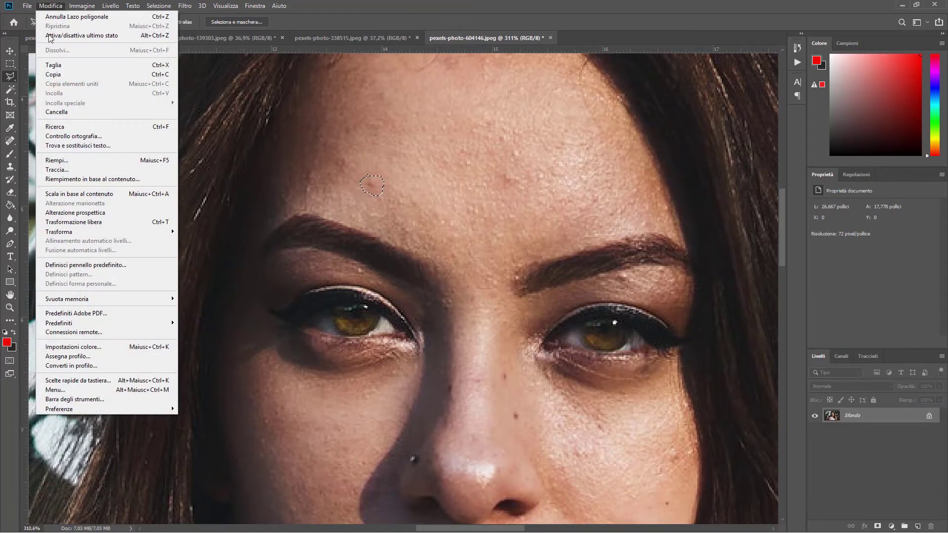
left_click(99, 160)
left_click(356, 149)
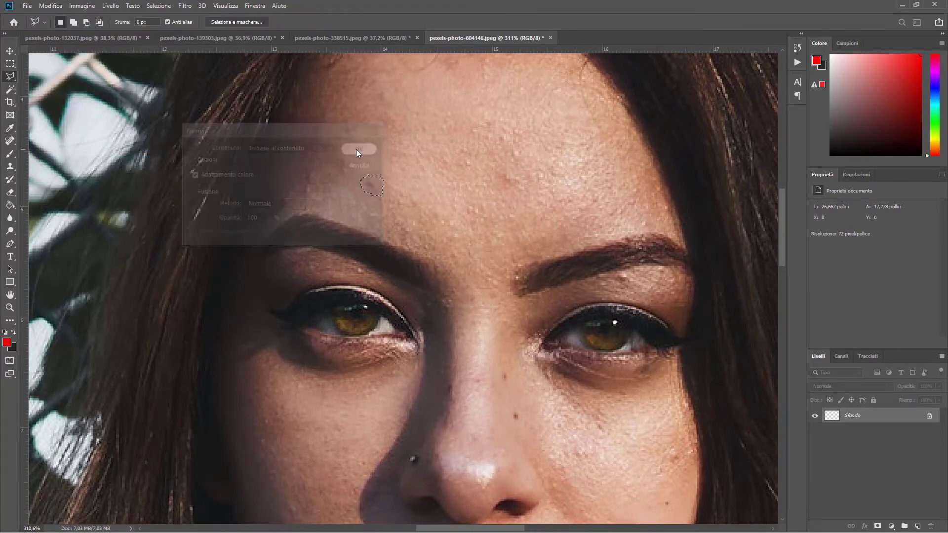
Step: Outline a third forehead blemish and remove it with content-aware fill
left_click(494, 181)
left_click(514, 193)
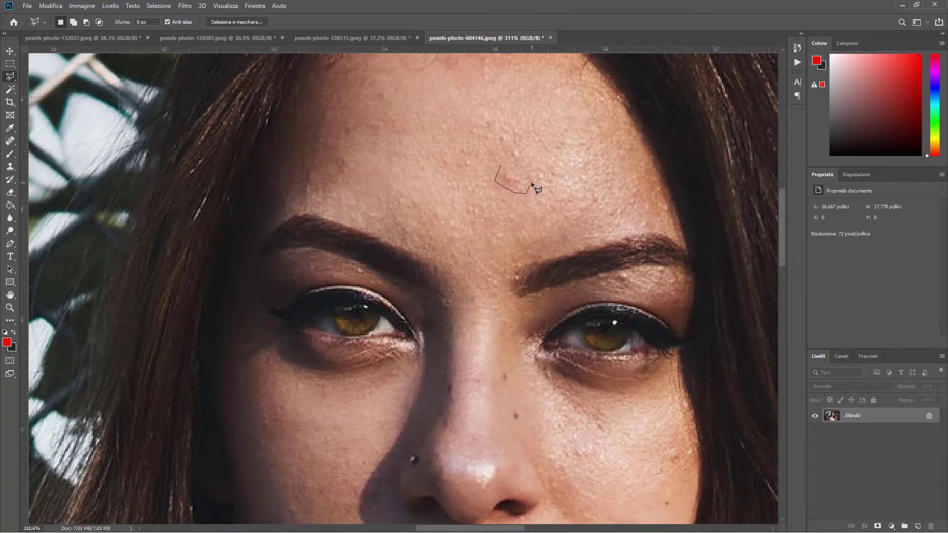
left_click(504, 167)
left_click(50, 6)
left_click(87, 161)
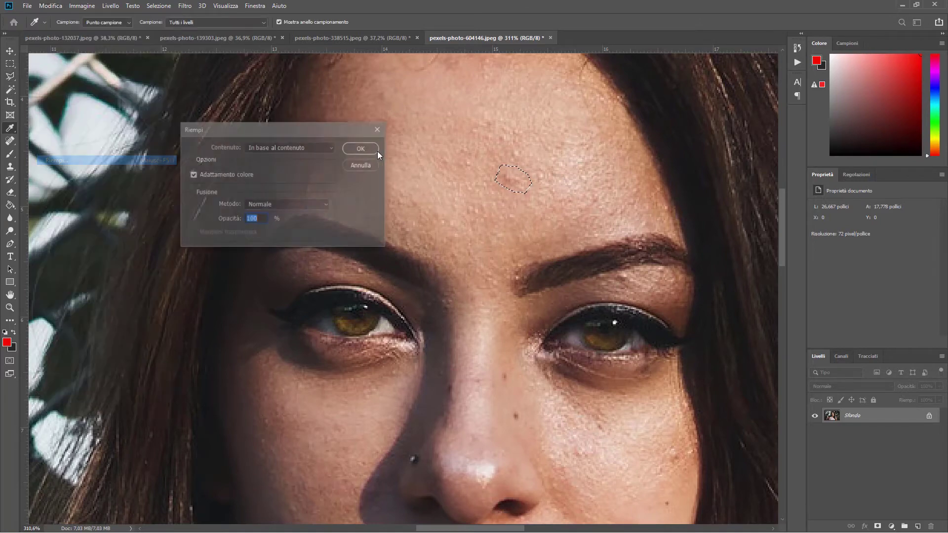
left_click(355, 143)
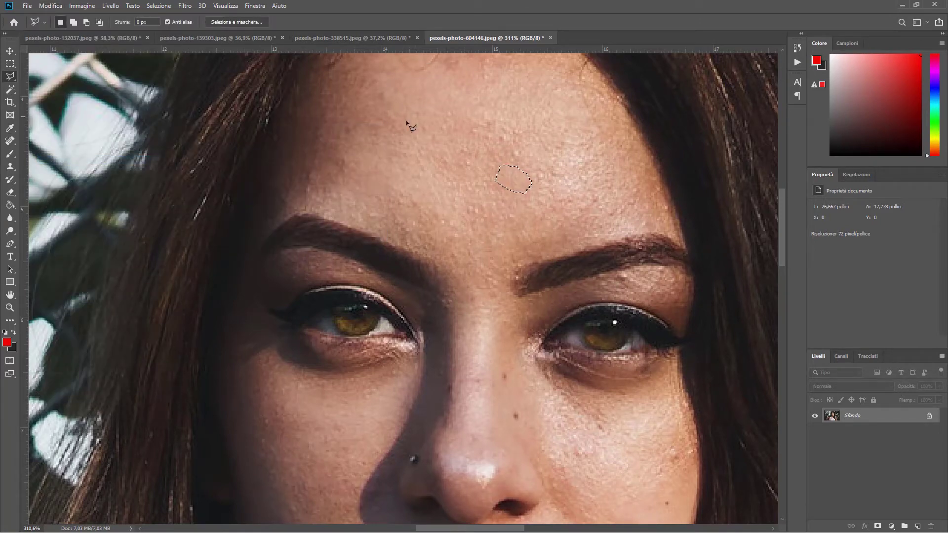
Step: Zoom out with the Zoom tool to show more of the face
scroll(425, 194, "down", 5)
scroll(425, 195, "down", 3)
scroll(425, 194, "down", 2)
scroll(250, 167, "up", 4)
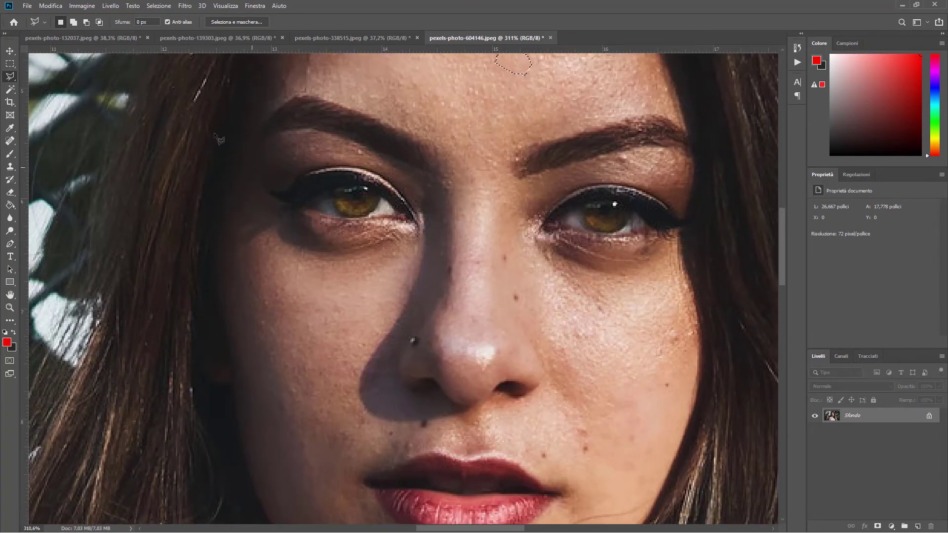
left_click(10, 307)
left_click_drag(484, 265, 449, 278)
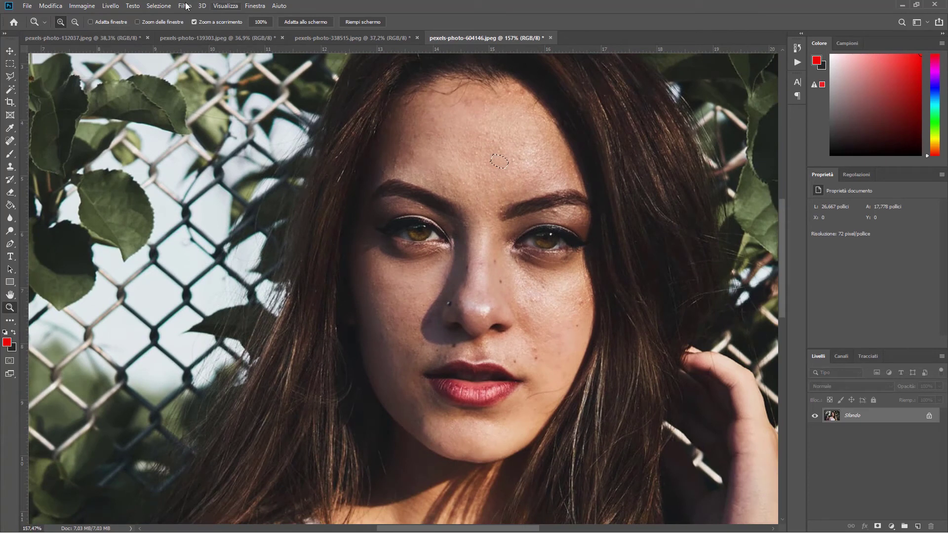
Step: Deselect the forehead area via Selezione > Deseleziona
left_click(158, 6)
left_click(168, 26)
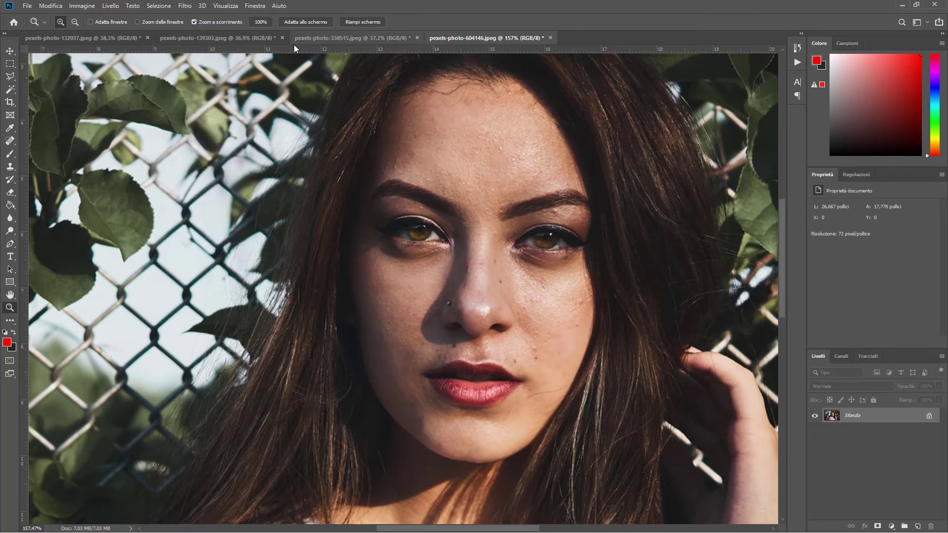